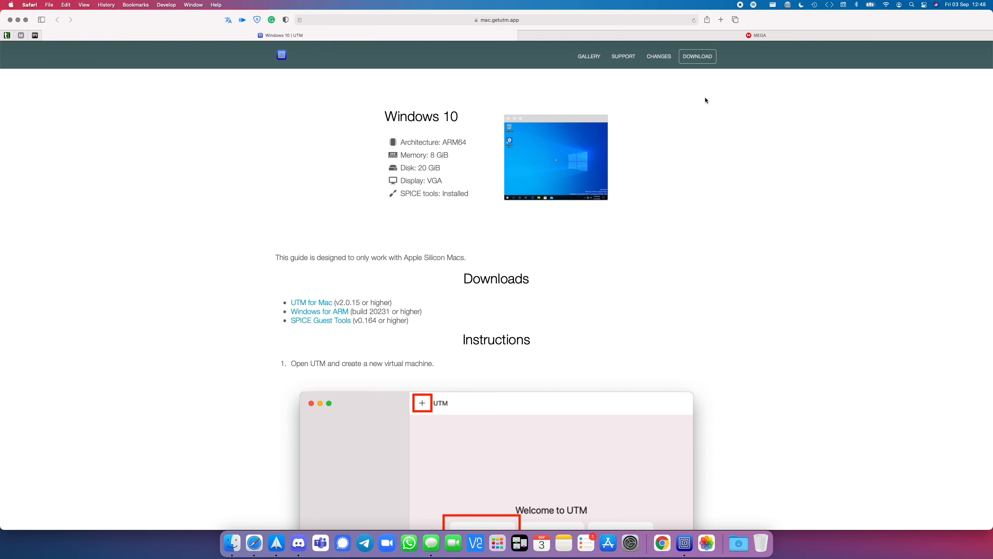
# Step: Open the Windows 10 guide from the UTM gallery and review its memory, disk, SPICE tools and download requirements
pyautogui.click(586, 59)
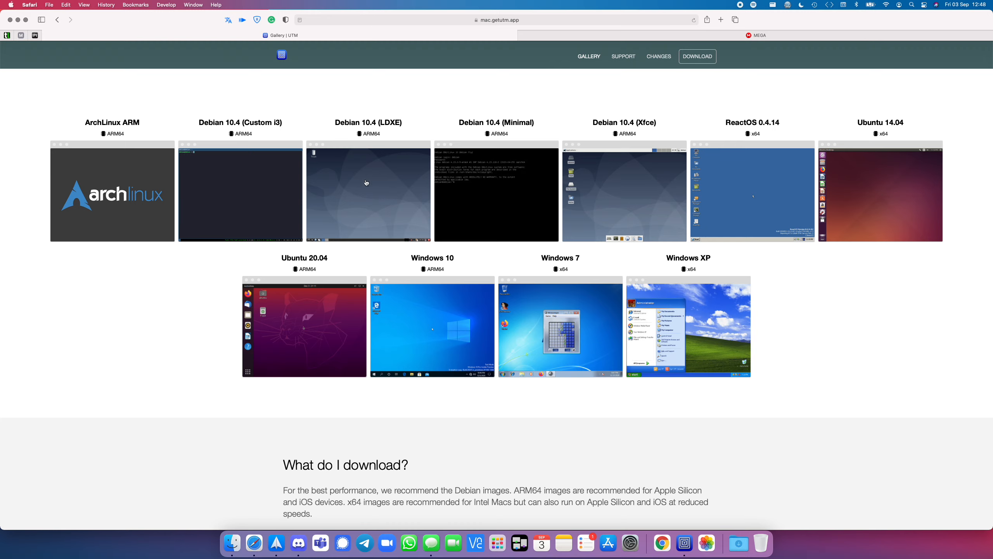
pyautogui.click(464, 306)
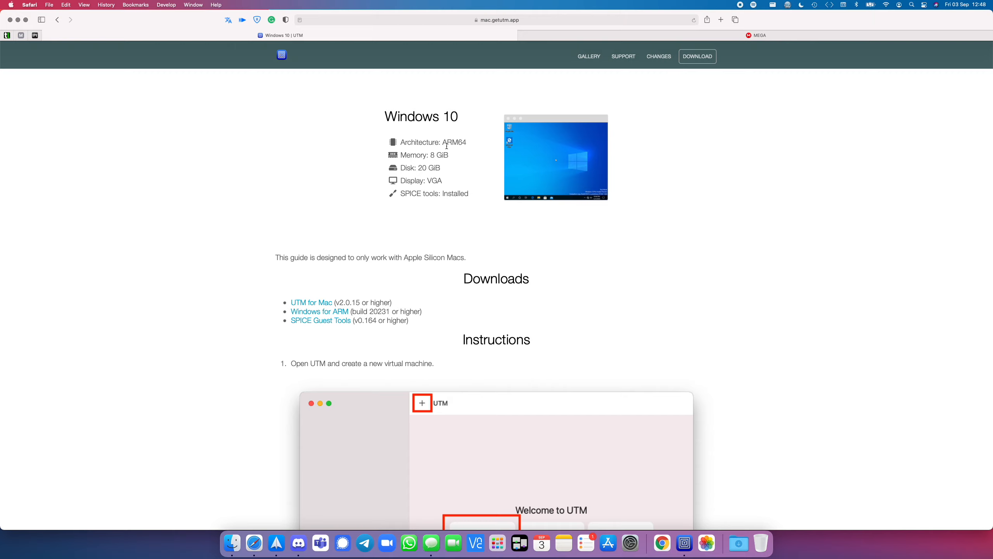
pyautogui.moveTo(402, 156); pyautogui.dragTo(450, 155)
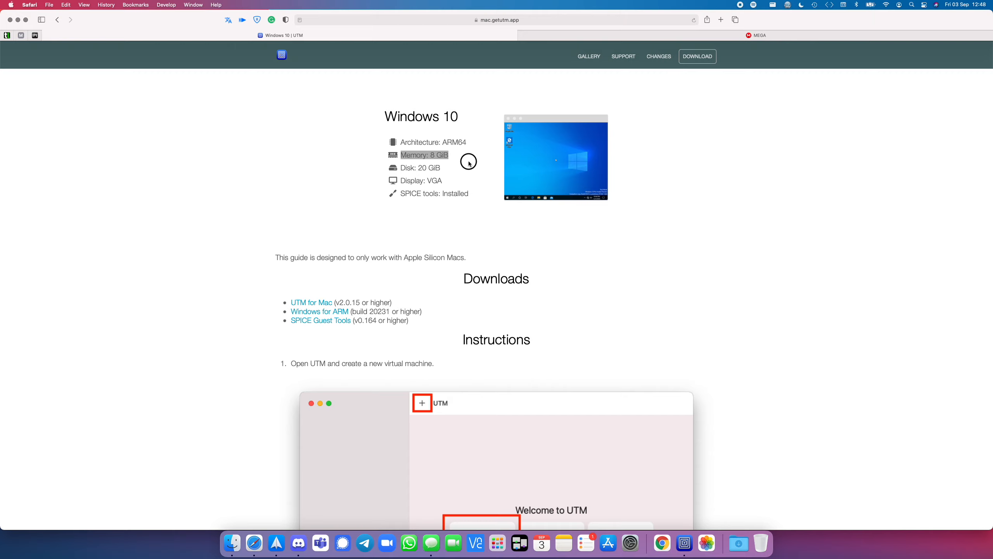
pyautogui.click(439, 153)
pyautogui.scroll(-2, 451, 156)
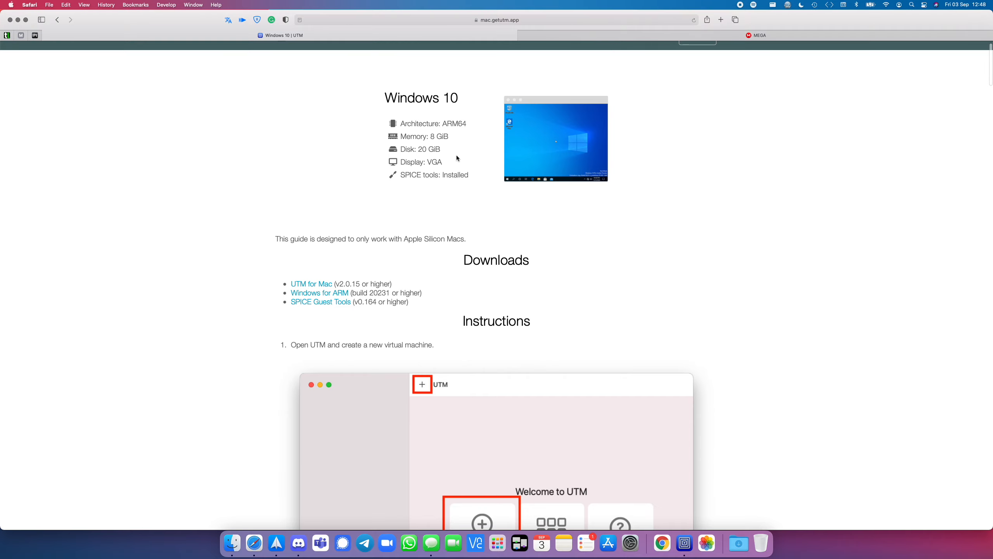
pyautogui.moveTo(398, 145); pyautogui.dragTo(459, 144)
pyautogui.click(459, 146)
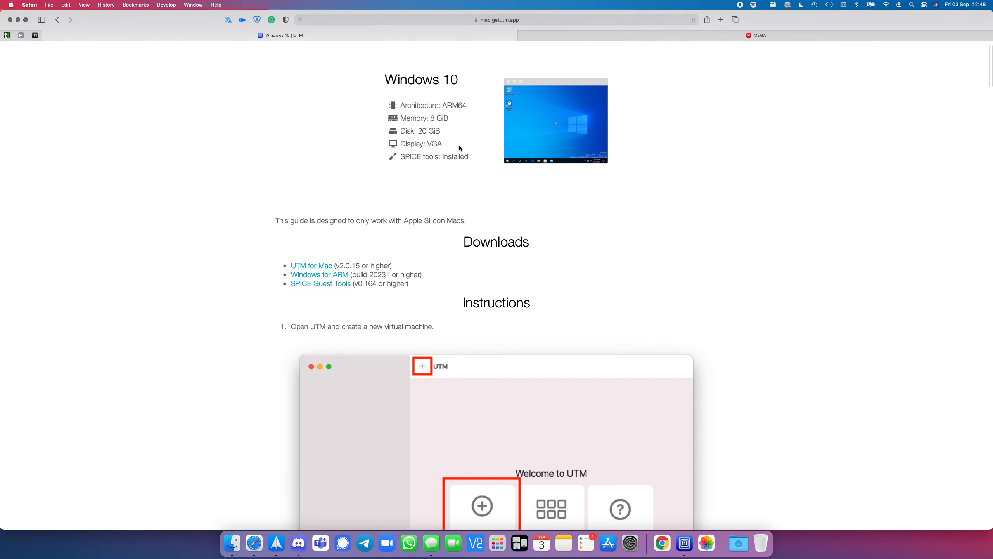
pyautogui.moveTo(478, 159); pyautogui.dragTo(383, 156)
pyautogui.click(446, 169)
pyautogui.scroll(-4, 467, 174)
pyautogui.scroll(-1, 528, 180)
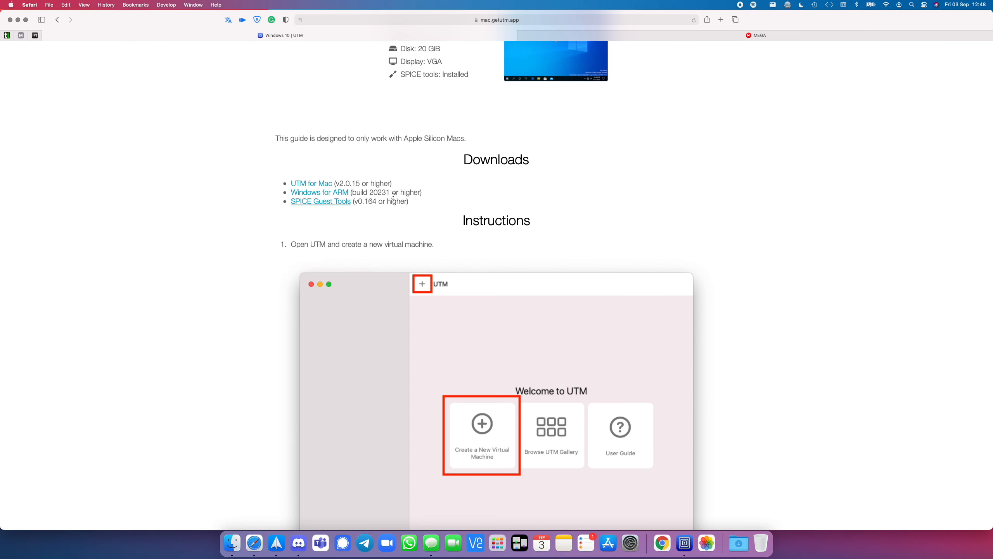
# Step: Check the MEGA file list, and in Finder open the ARM - UTM folder and select Win11_setup.qcow2
pyautogui.click(724, 36)
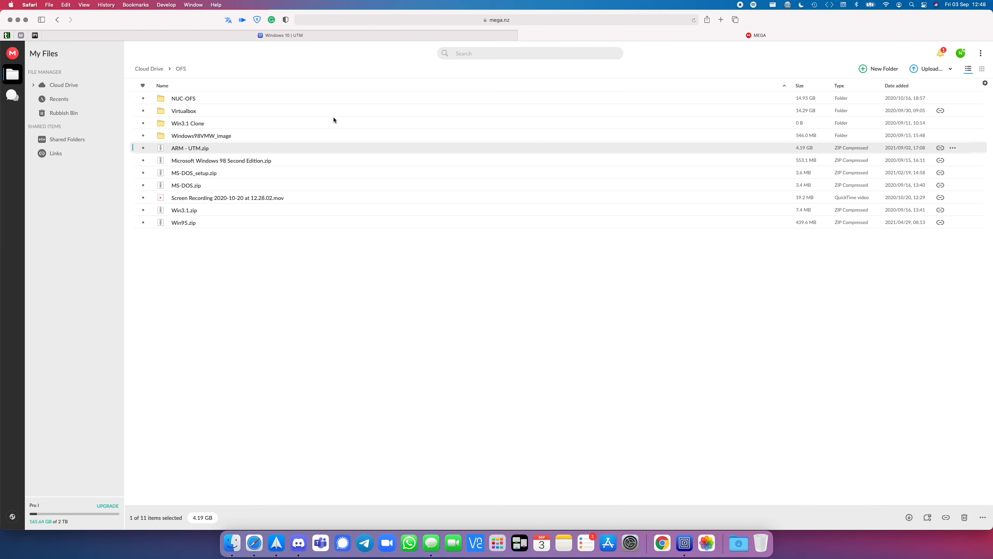
pyautogui.click(414, 34)
pyautogui.click(228, 544)
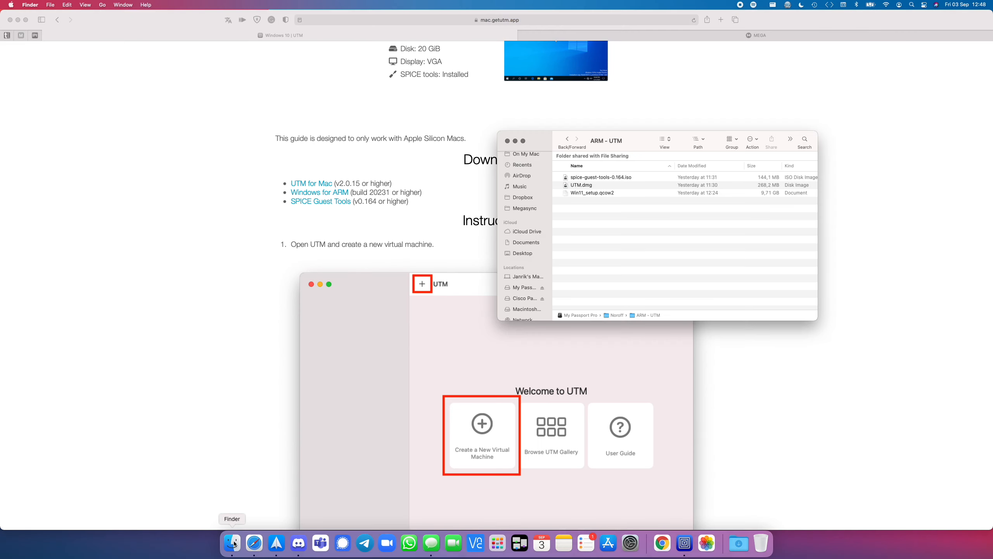
pyautogui.click(567, 139)
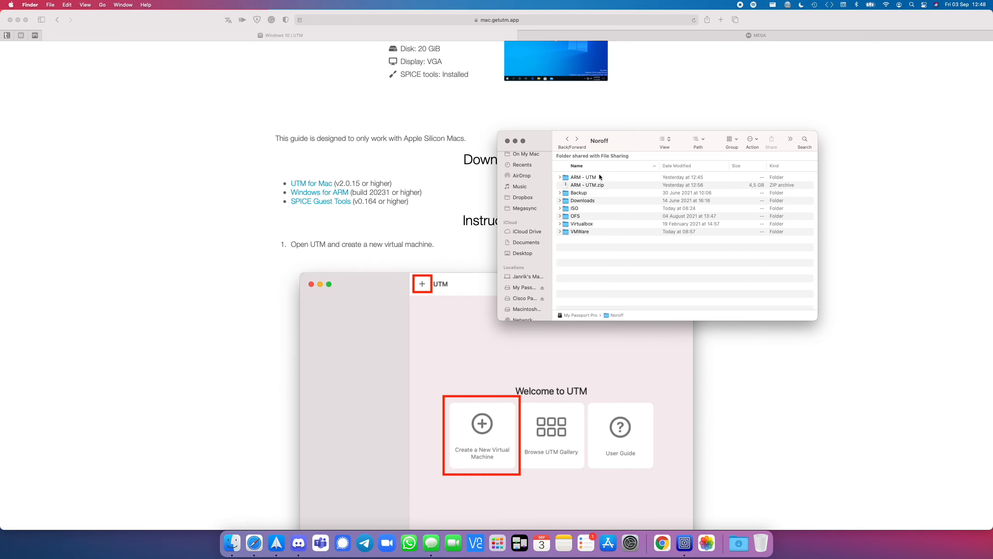
pyautogui.doubleClick(604, 177)
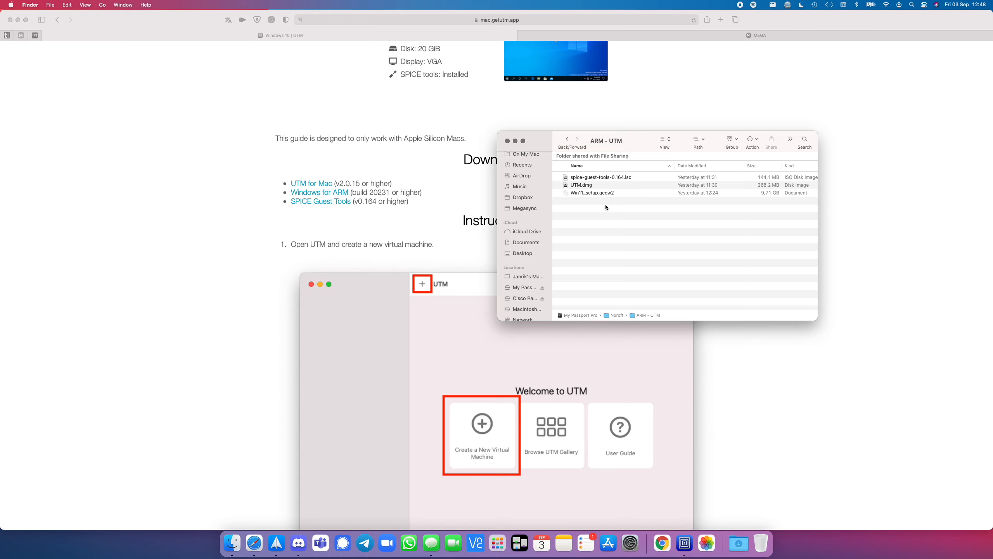
pyautogui.click(597, 194)
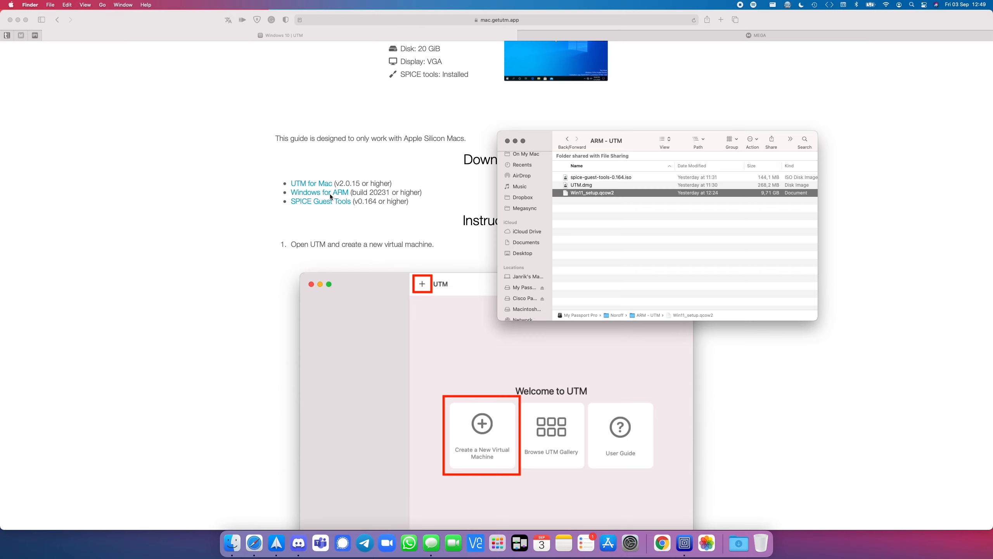
# Step: Browse to the Windows folder inside ISO and examine the Windows 10 Insider Preview 21354 VHDX and Win11.qcow2 images
pyautogui.click(567, 139)
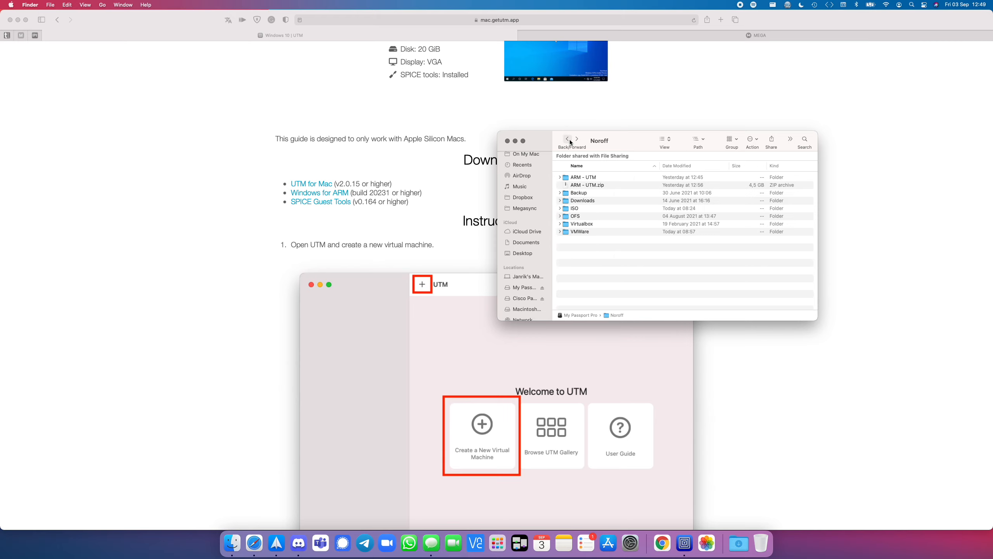
pyautogui.doubleClick(582, 208)
pyautogui.doubleClick(585, 200)
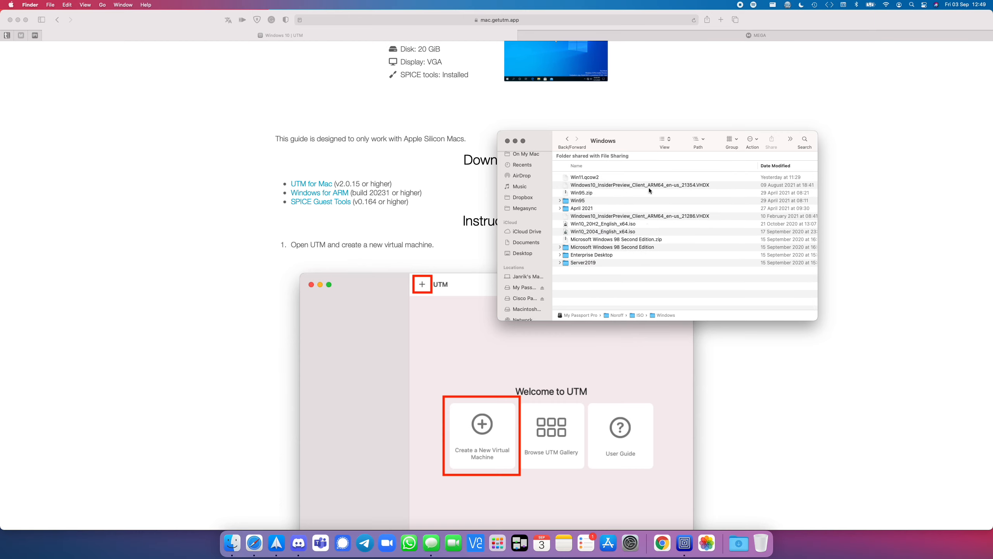
pyautogui.click(649, 187)
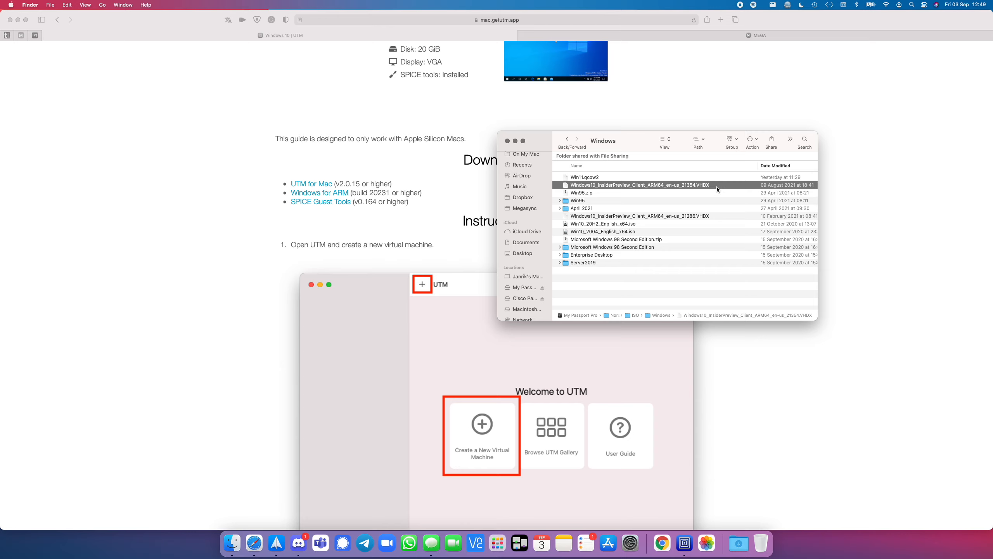
pyautogui.click(610, 177)
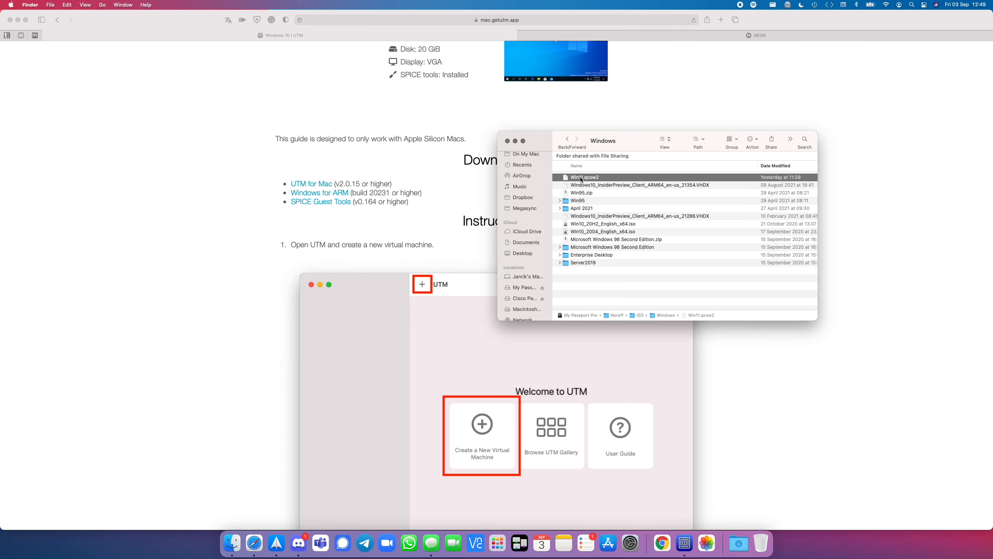
# Step: Return to the ARM - UTM folder and select the UTM.dmg installer
pyautogui.click(567, 139)
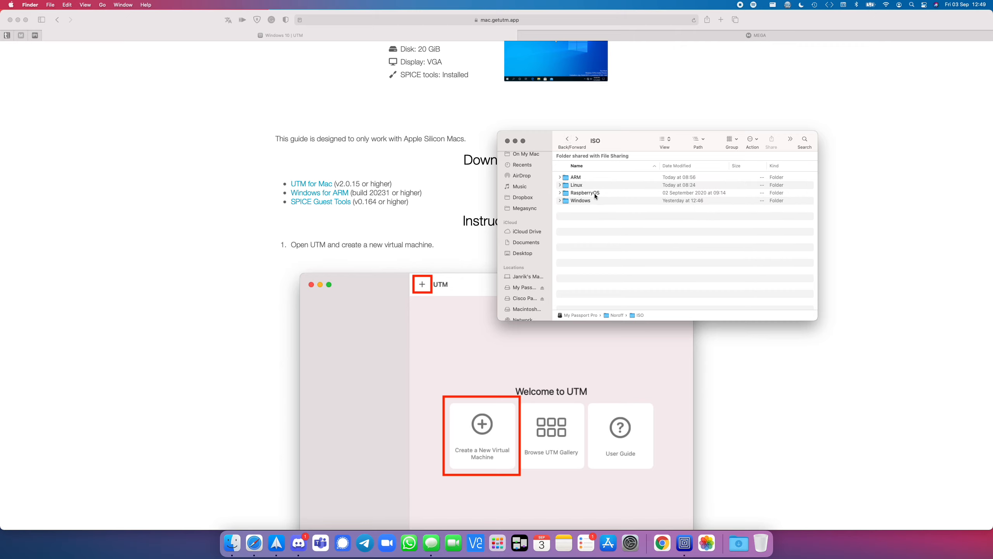
pyautogui.click(567, 140)
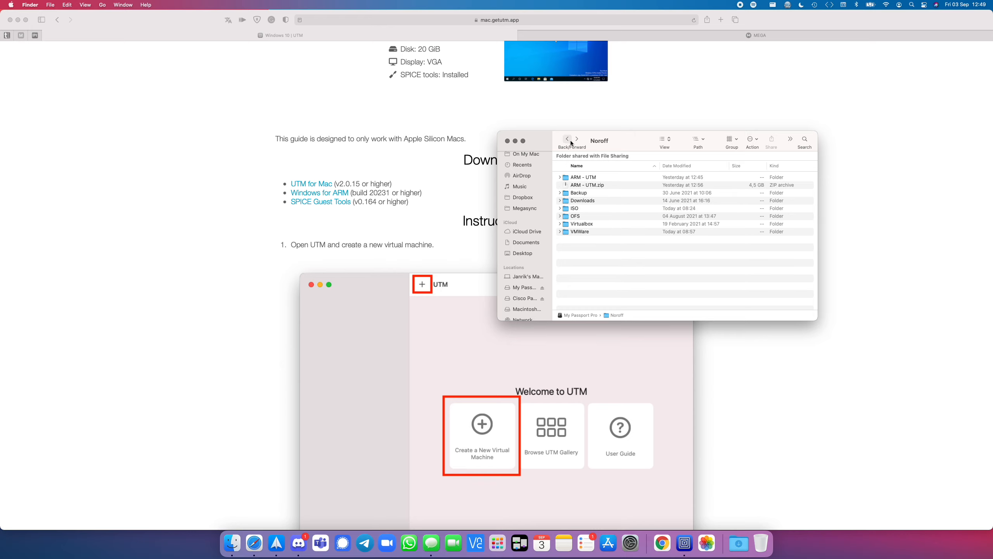
pyautogui.doubleClick(595, 178)
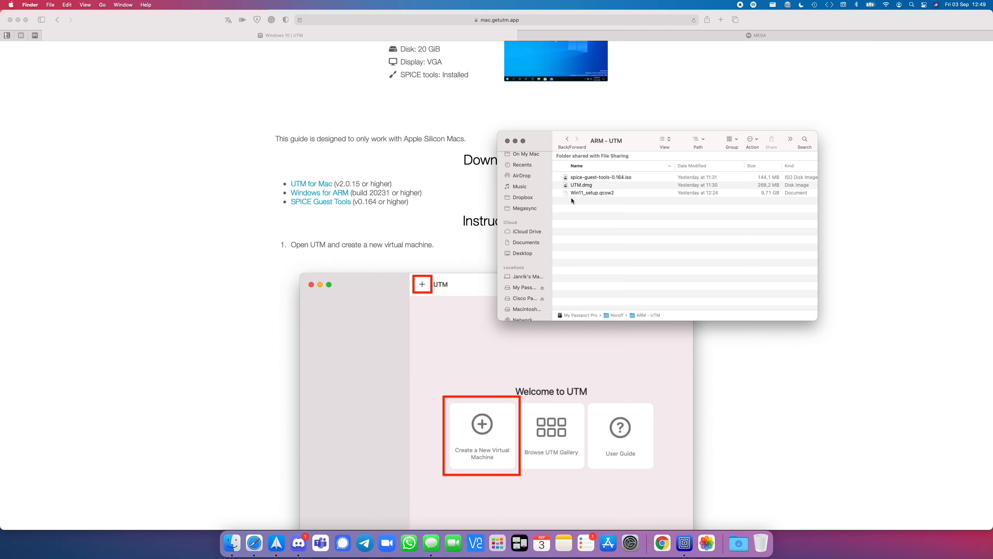
pyautogui.click(572, 186)
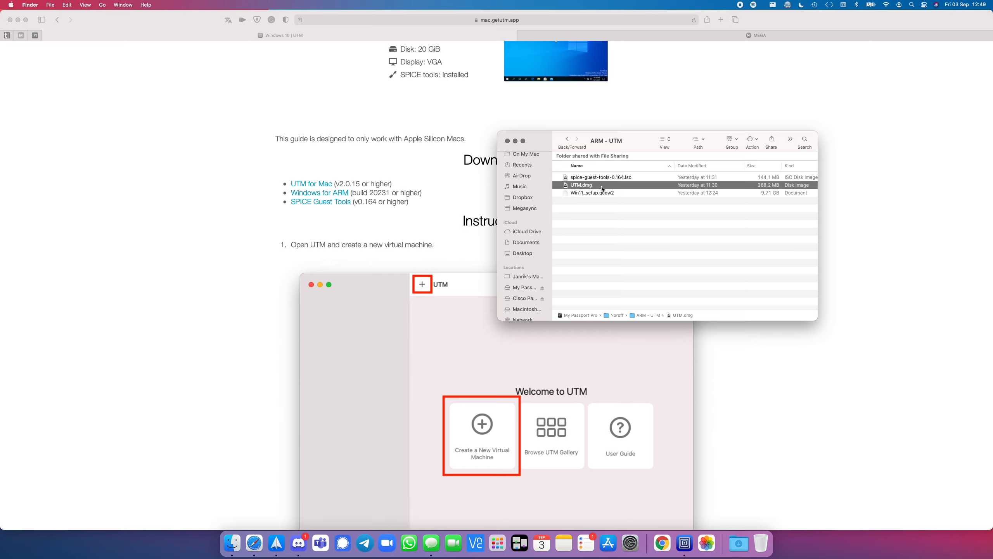
# Step: View the UTM welcome window and the Finder files, and return to the Windows 10 guide in Safari
pyautogui.click(685, 544)
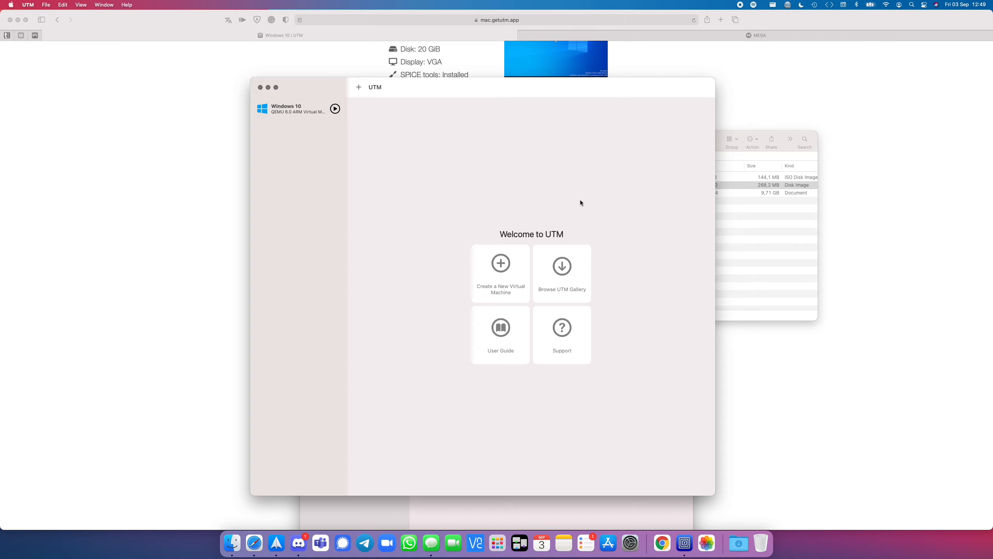
pyautogui.click(748, 213)
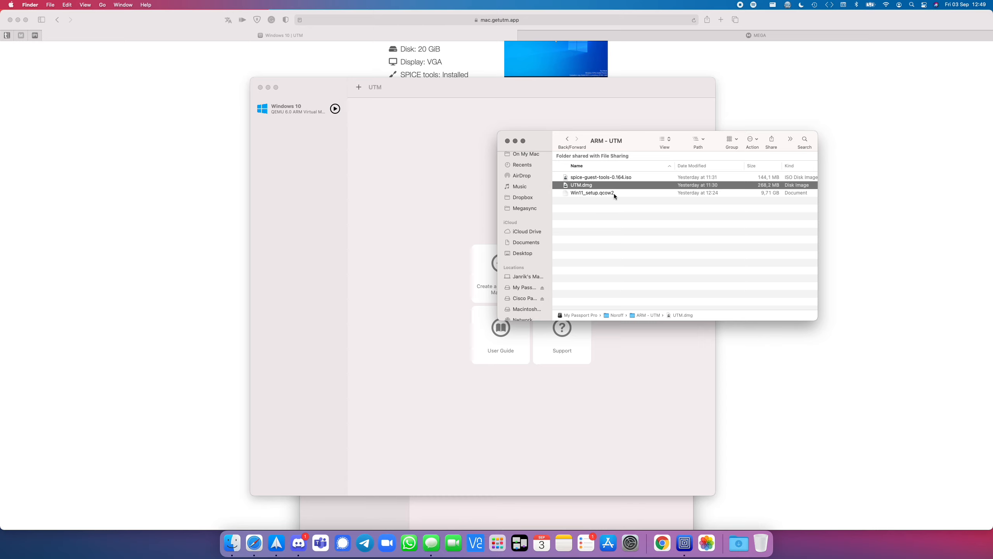
pyautogui.click(458, 194)
pyautogui.click(685, 54)
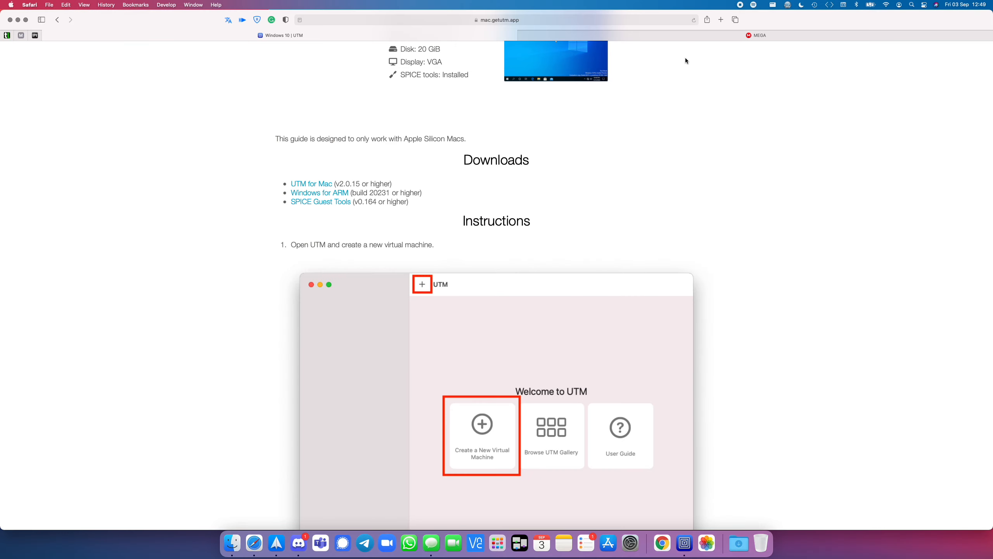
# Step: Read through the guide's setup instructions, including the virtual machine's name, architecture and memory settings
pyautogui.scroll(-5, 601, 156)
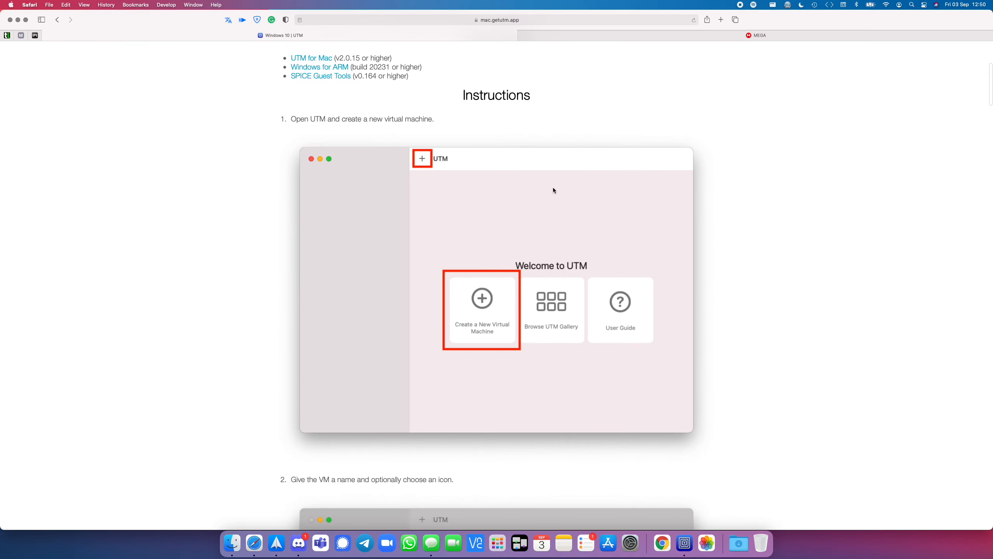
pyautogui.scroll(-6, 555, 187)
pyautogui.scroll(-11, 554, 187)
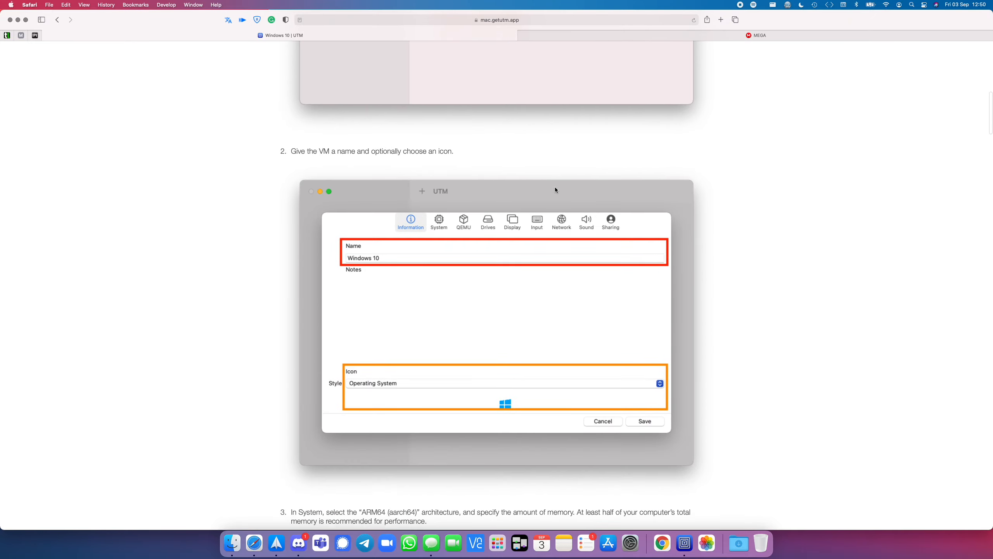
pyautogui.scroll(-20, 555, 187)
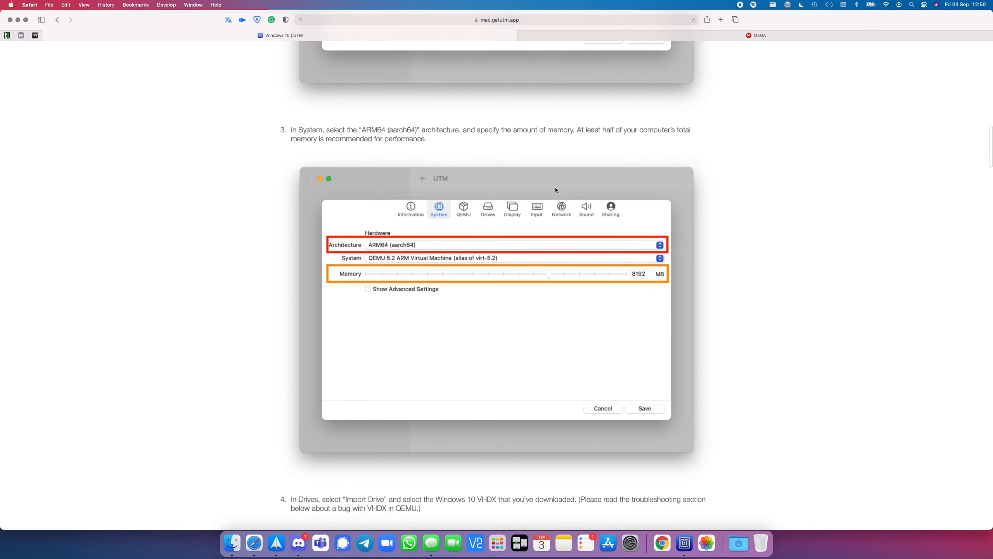
pyautogui.scroll(-20, 556, 190)
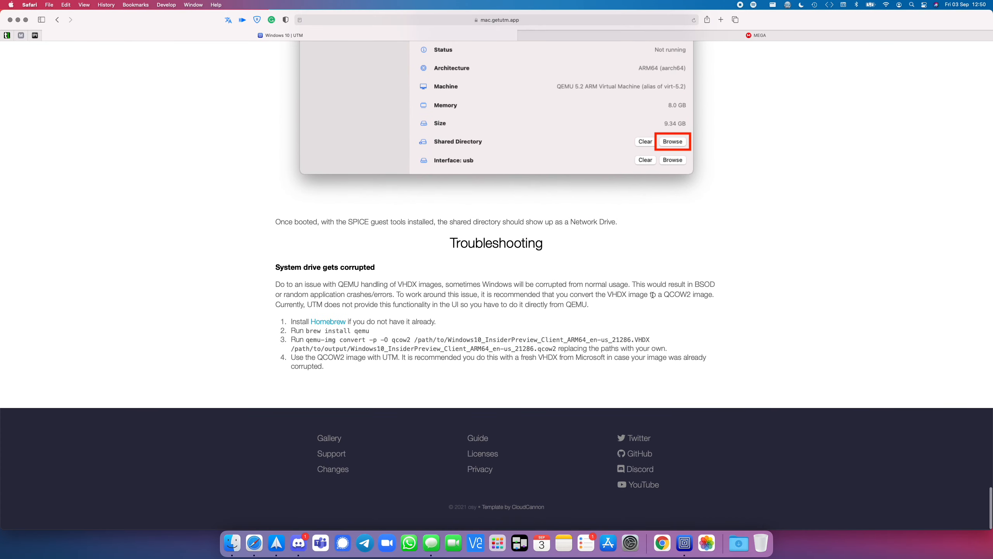
# Step: Examine the Troubleshooting section's steps for converting the VHDX image to a QCOW2 image
pyautogui.moveTo(631, 284); pyautogui.dragTo(704, 304)
pyautogui.click(598, 308)
pyautogui.moveTo(608, 294); pyautogui.dragTo(724, 296)
pyautogui.moveTo(289, 322); pyautogui.dragTo(442, 374)
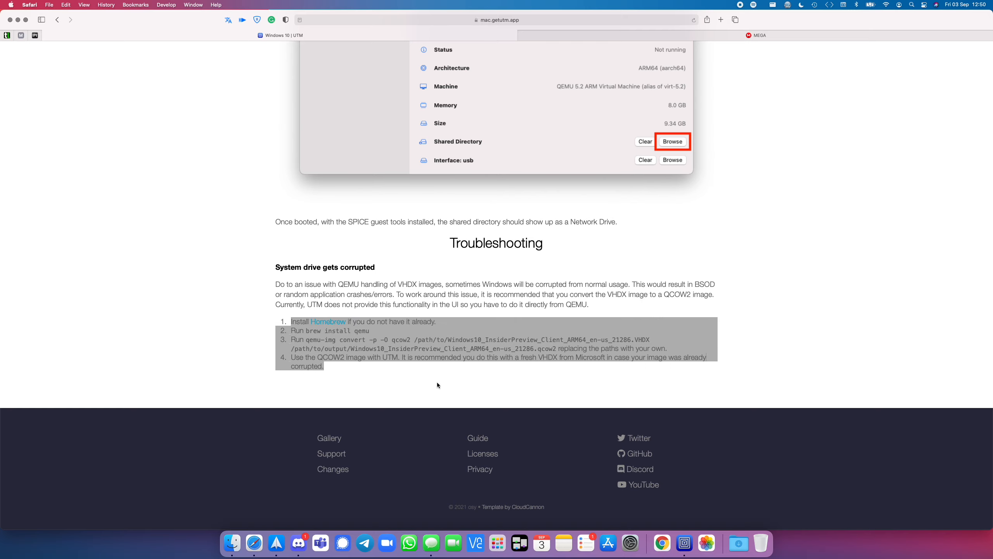
pyautogui.click(437, 381)
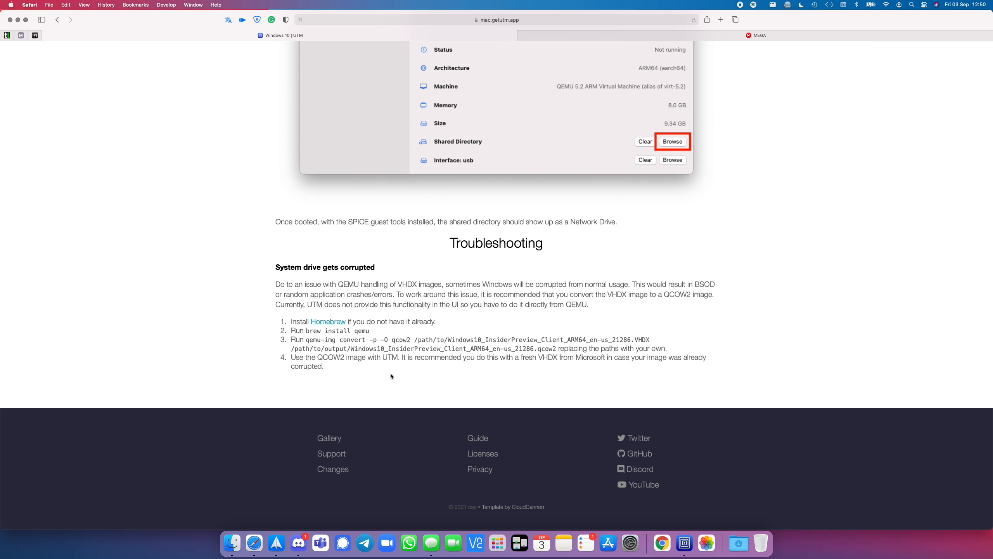
pyautogui.scroll(-1, 391, 374)
# Step: Go back to the guide's first instruction, switch to UTM and start creating a new virtual machine
pyautogui.scroll(20, 603, 341)
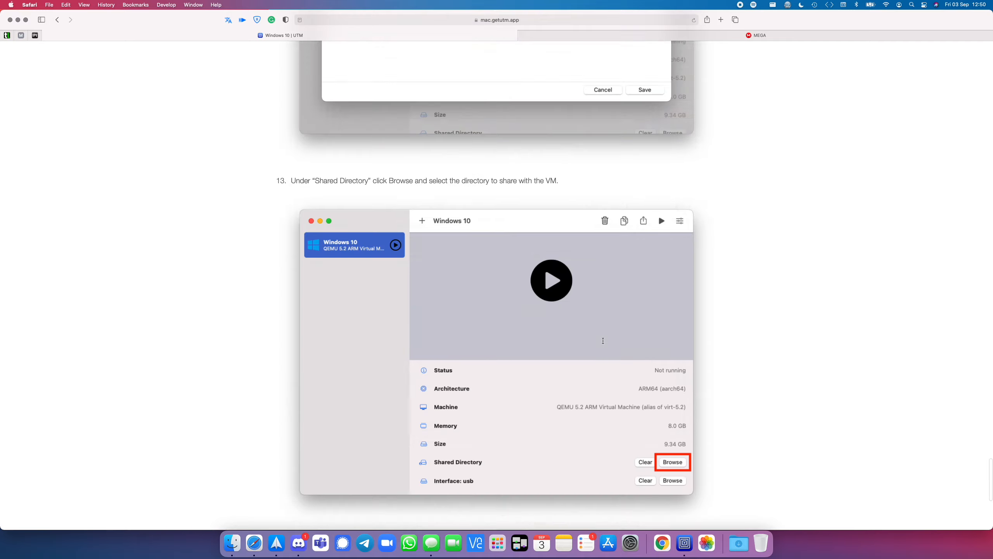
pyautogui.scroll(5, 603, 340)
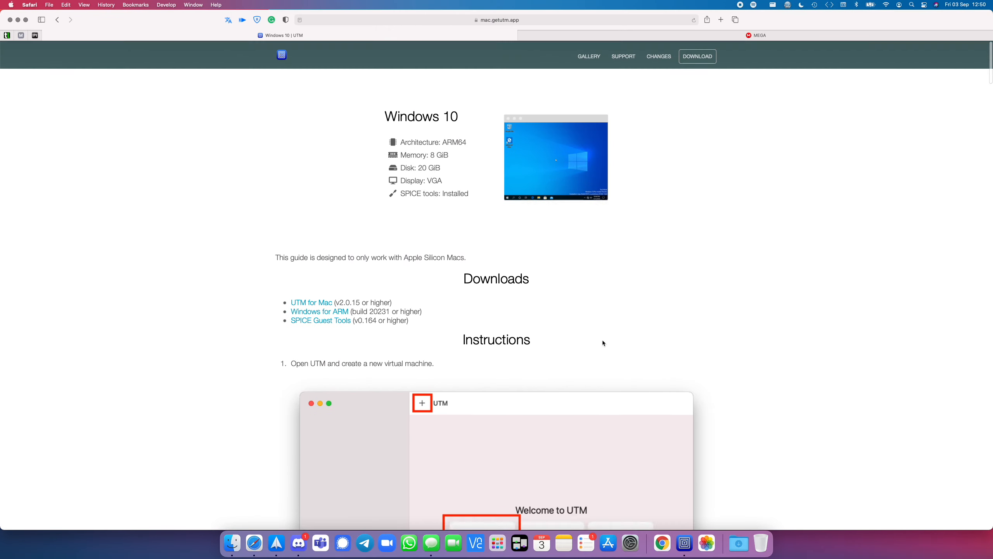
pyautogui.scroll(-5, 603, 340)
pyautogui.scroll(-4, 602, 339)
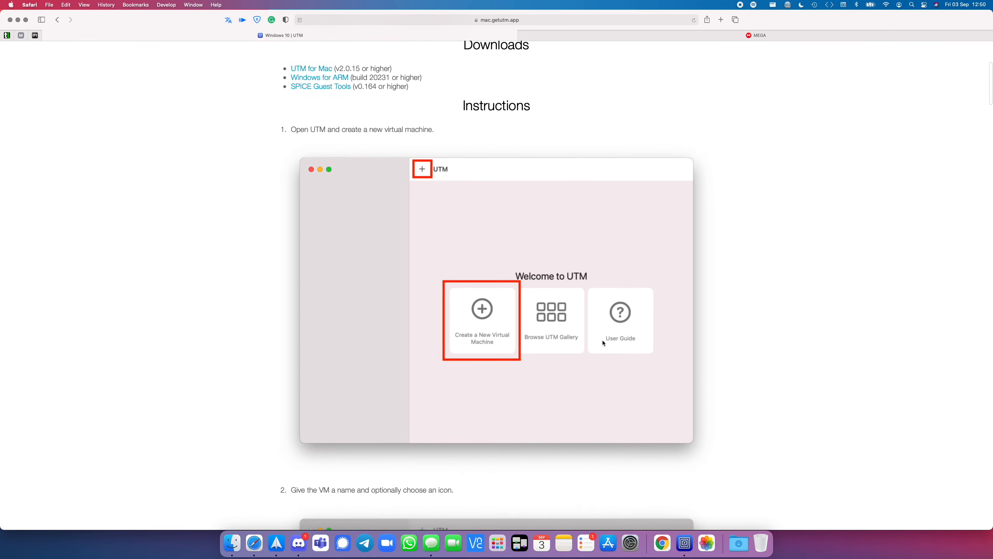
pyautogui.click(684, 543)
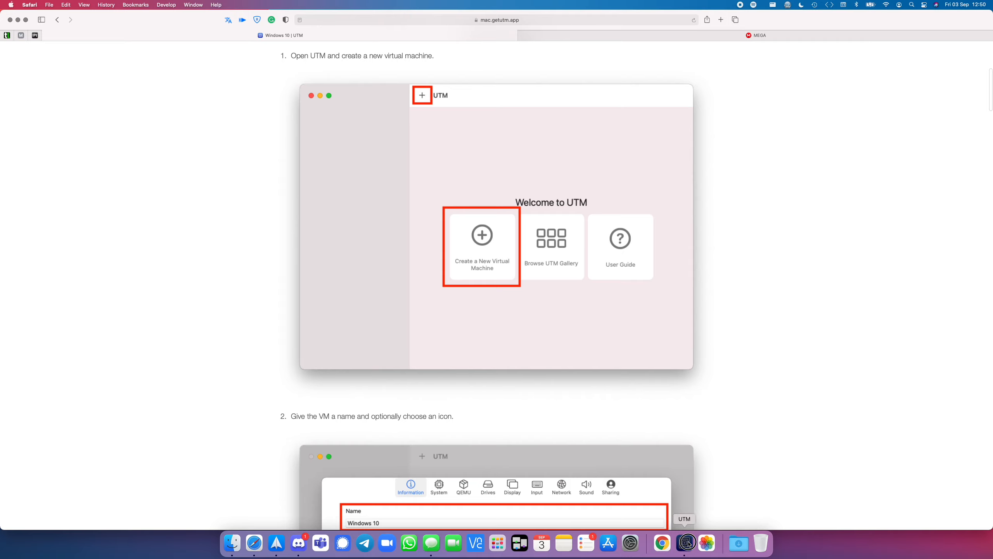
pyautogui.click(501, 277)
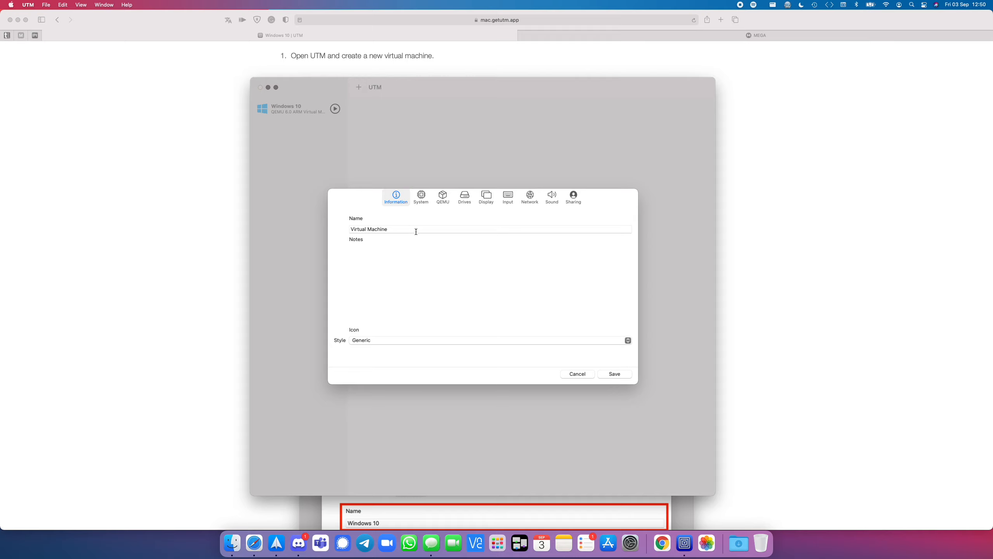
# Step: Name the new virtual machine "Windows 10 Arm for OFS"
pyautogui.moveTo(414, 231); pyautogui.dragTo(328, 226)
pyautogui.write('Window')
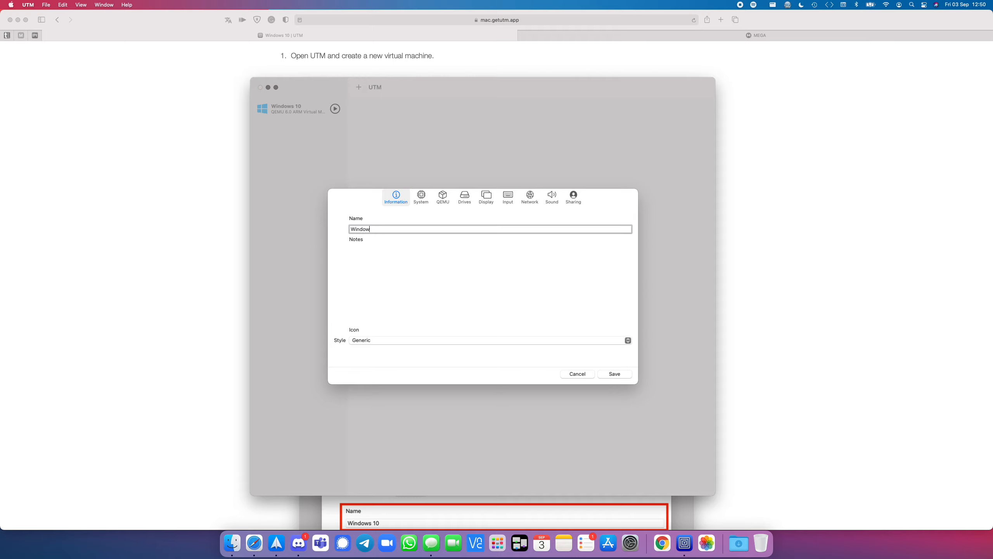
pyautogui.write('s 10 Arm for OFS')
# Step: Set the virtual machine's icon style to Operating System and choose the Windows logo as its icon
pyautogui.click(414, 337)
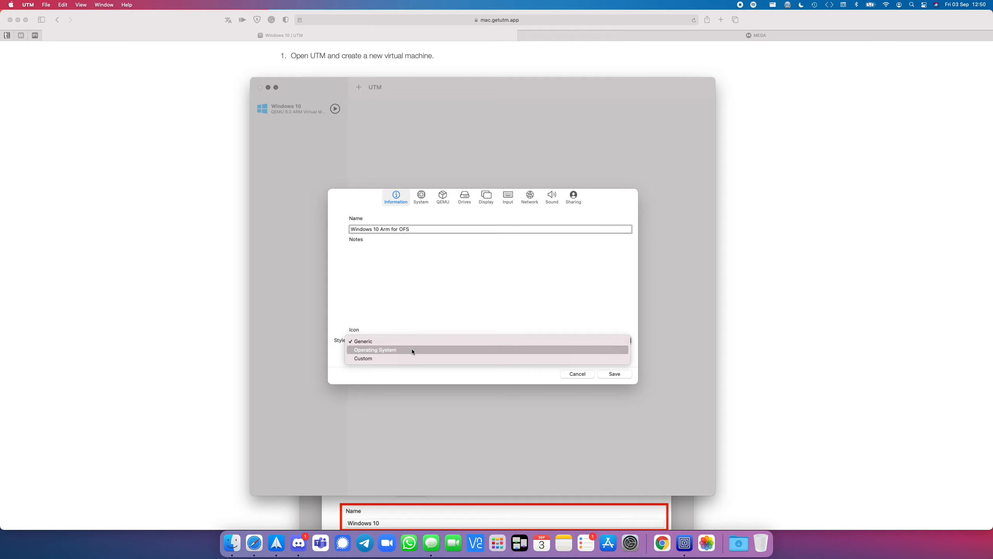
pyautogui.click(411, 348)
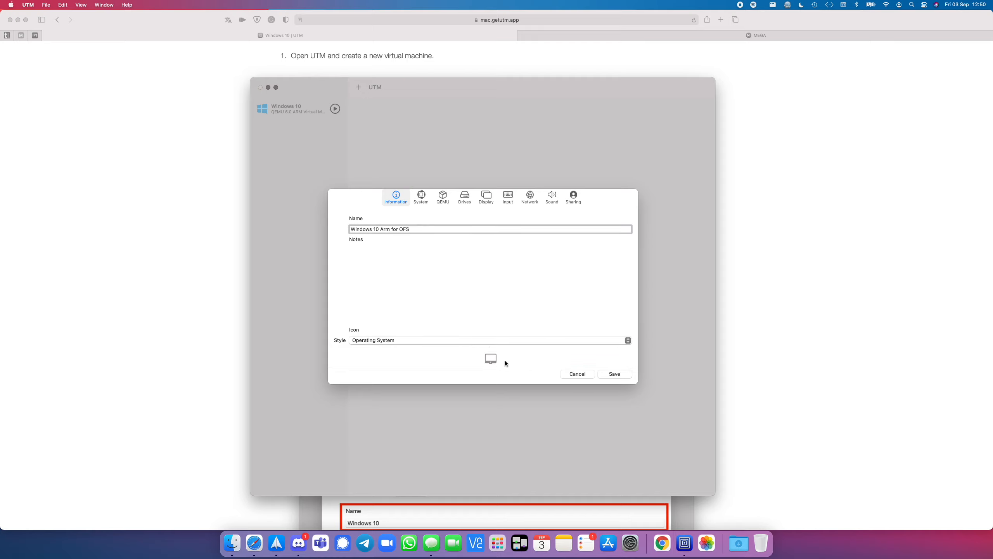
pyautogui.click(491, 358)
pyautogui.scroll(-1, 526, 318)
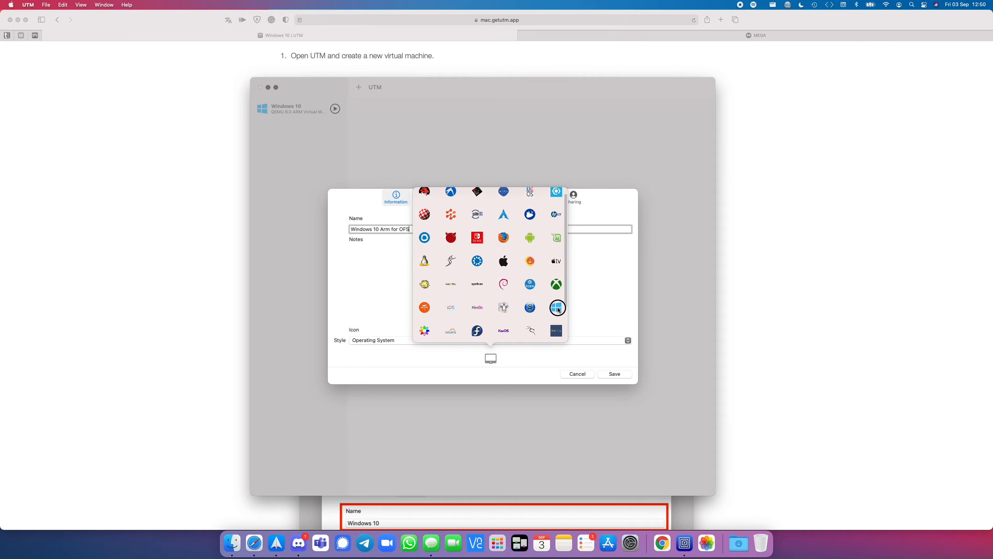
pyautogui.click(557, 308)
# Step: Set the system architecture to ARM64 (aarch64) and increase the virtual machine's memory to 4 GB
pyautogui.click(419, 198)
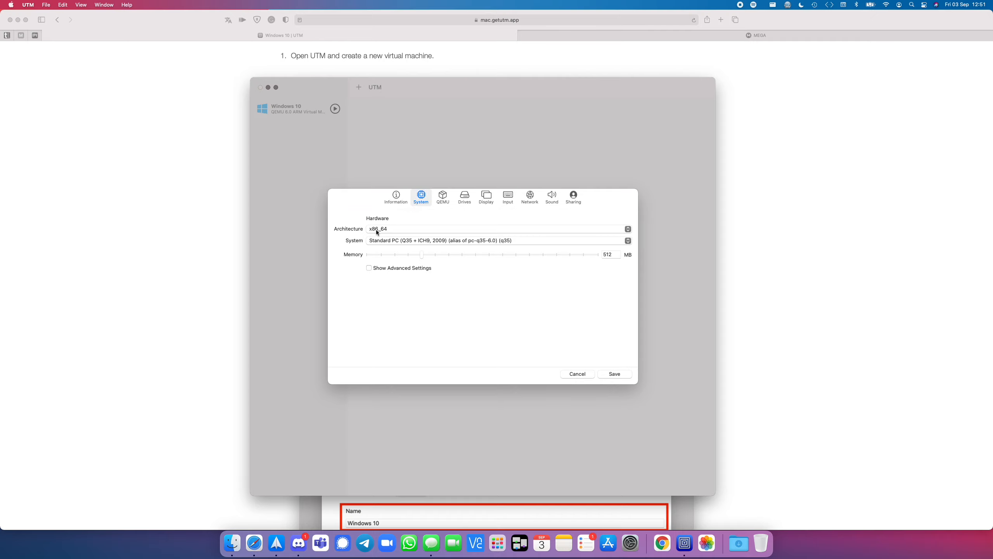
pyautogui.click(626, 229)
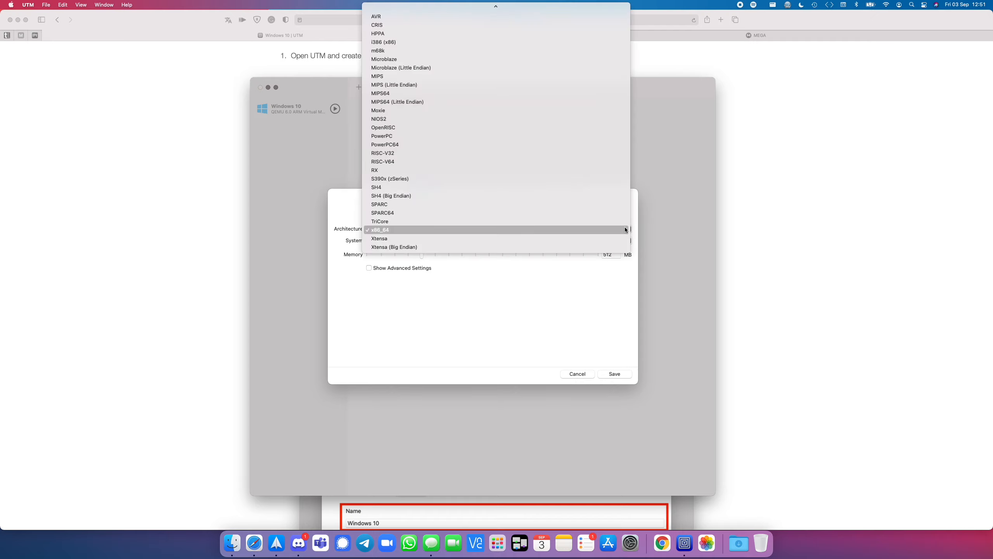
pyautogui.scroll(2, 626, 230)
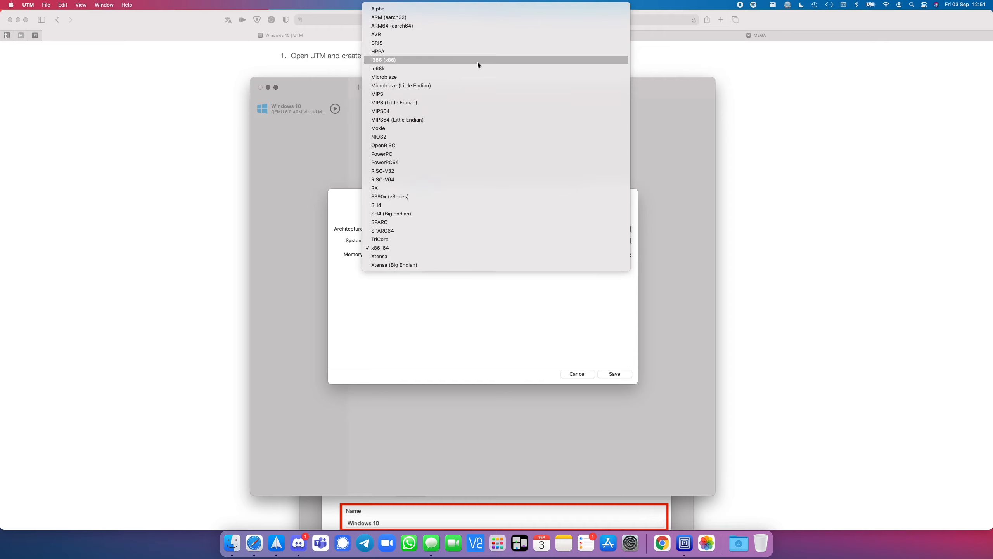
pyautogui.click(454, 28)
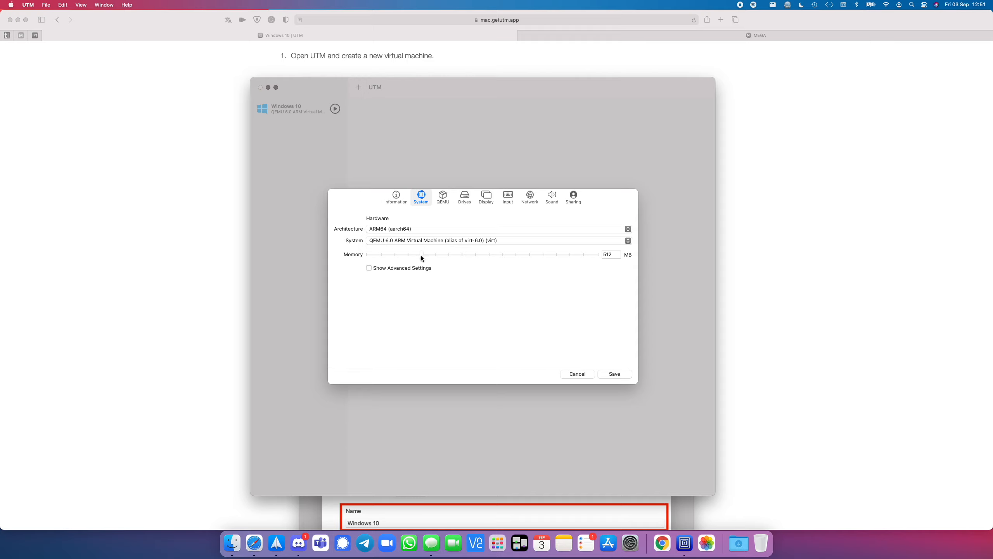
pyautogui.moveTo(422, 255); pyautogui.dragTo(505, 255)
# Step: Look through the QEMU, Drives, Display and Input settings, then go back to the drive settings
pyautogui.click(441, 199)
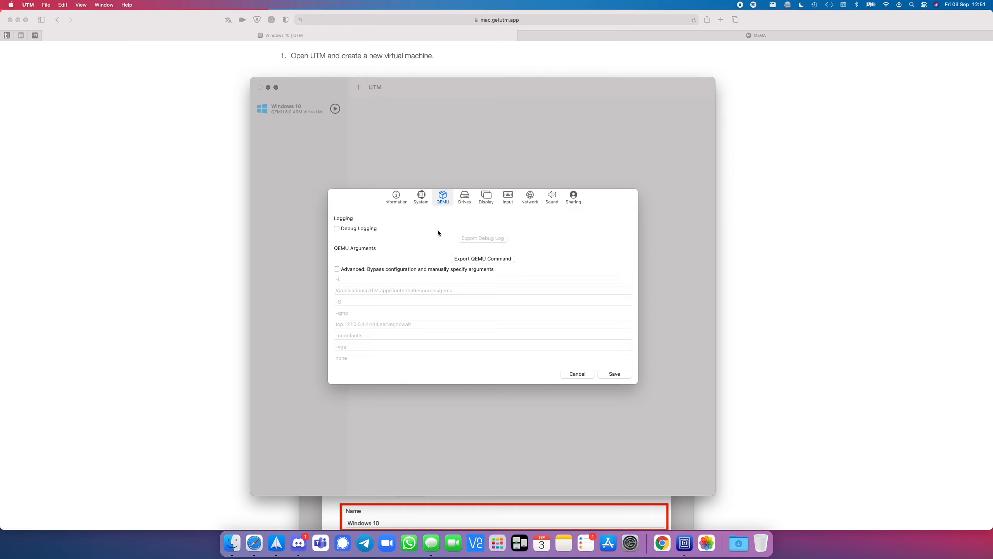
pyautogui.click(465, 198)
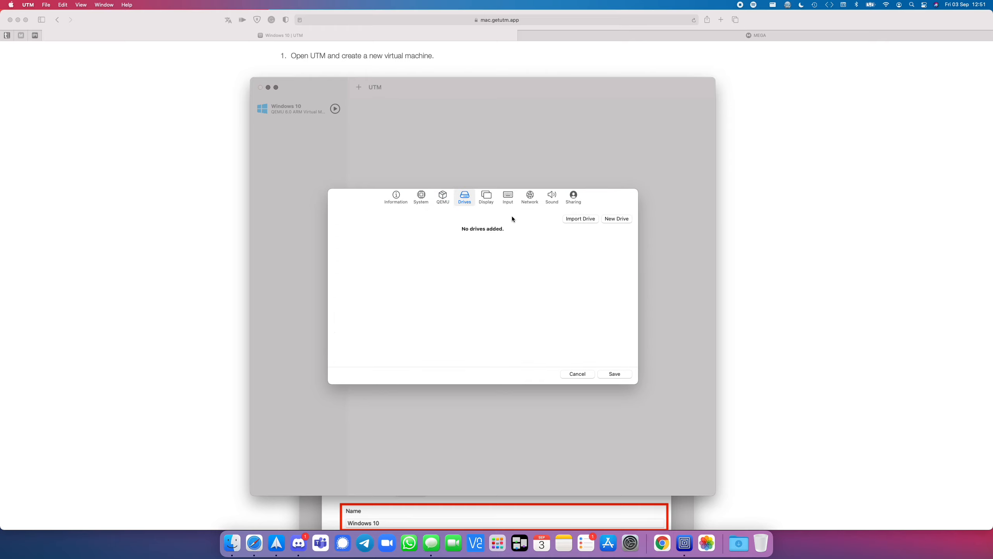
pyautogui.click(487, 201)
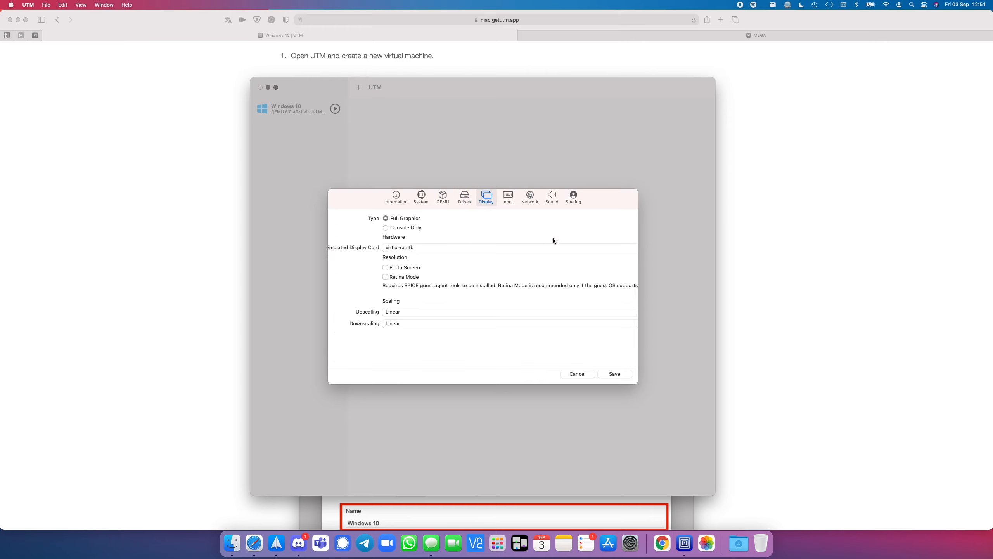
pyautogui.click(509, 201)
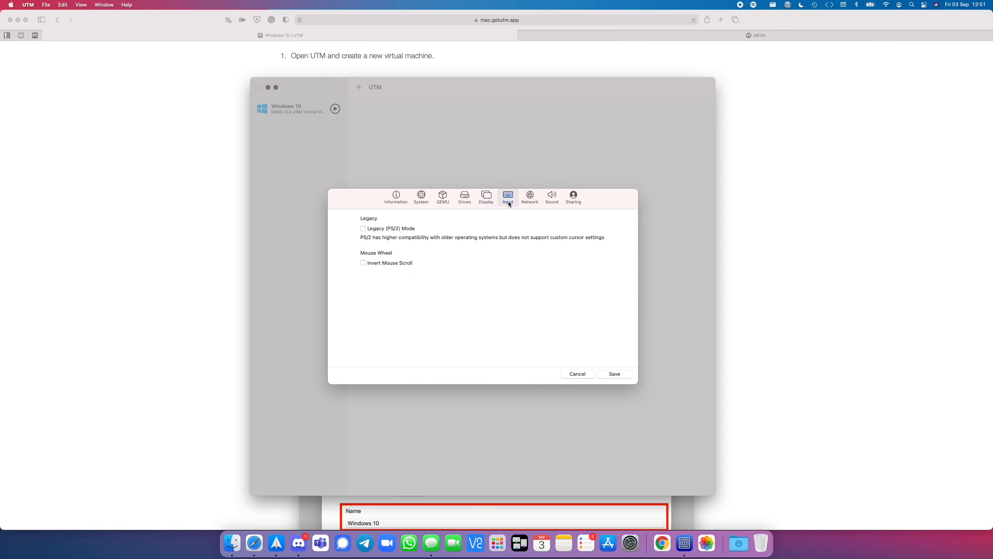
pyautogui.click(465, 202)
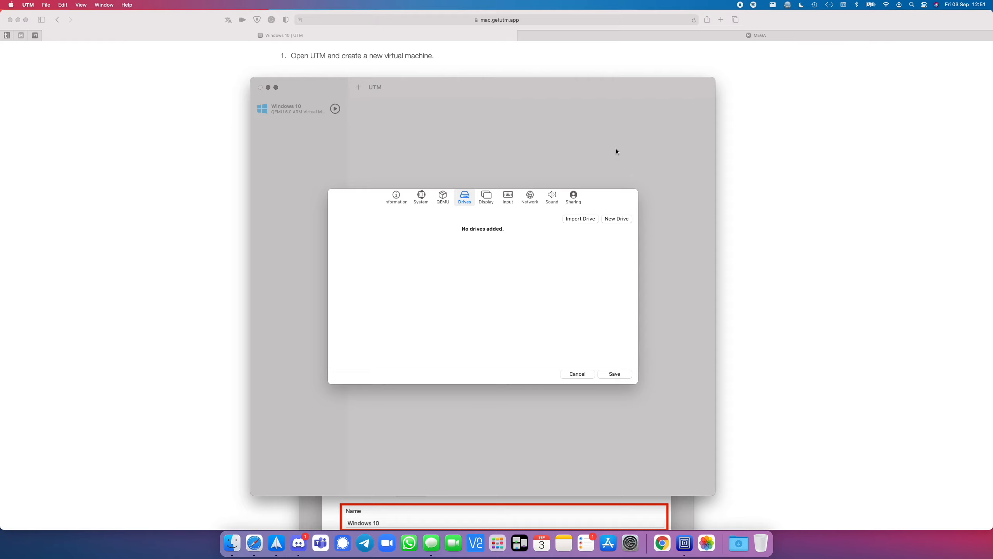
# Step: Switch to the guide in Safari and read the instructions on importing the drive and setting its interface
pyautogui.click(794, 146)
pyautogui.scroll(-10, 579, 286)
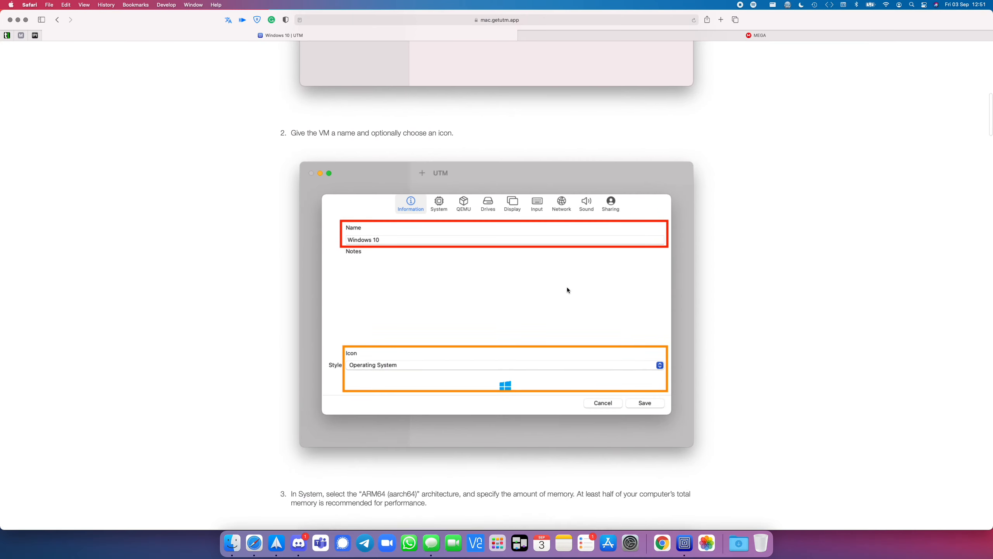
pyautogui.scroll(-15, 568, 290)
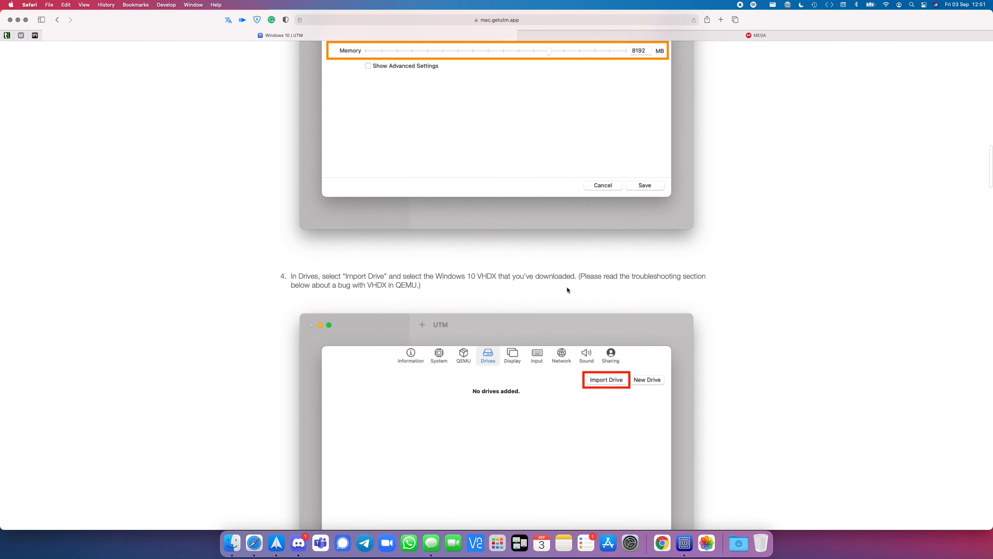
pyautogui.scroll(-8, 567, 290)
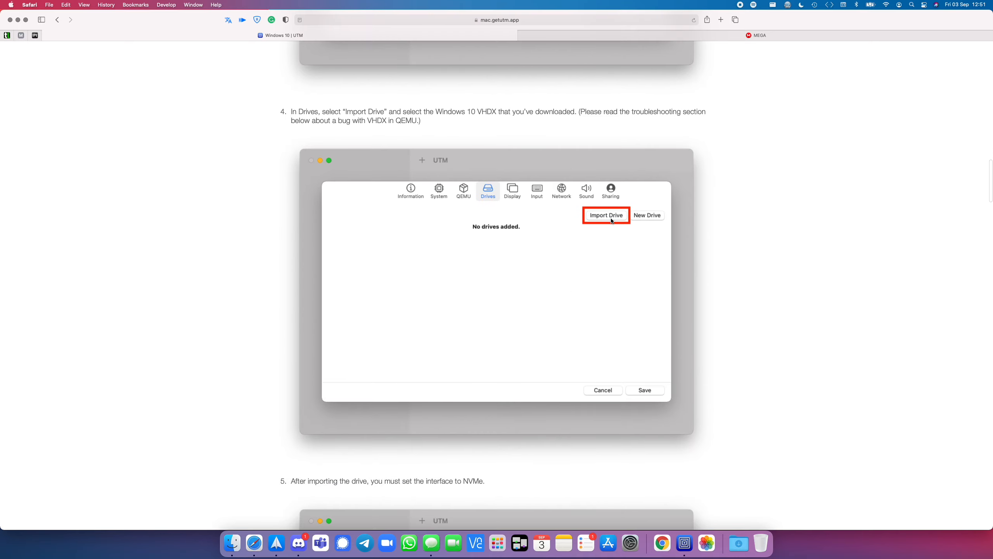
pyautogui.scroll(-6, 601, 277)
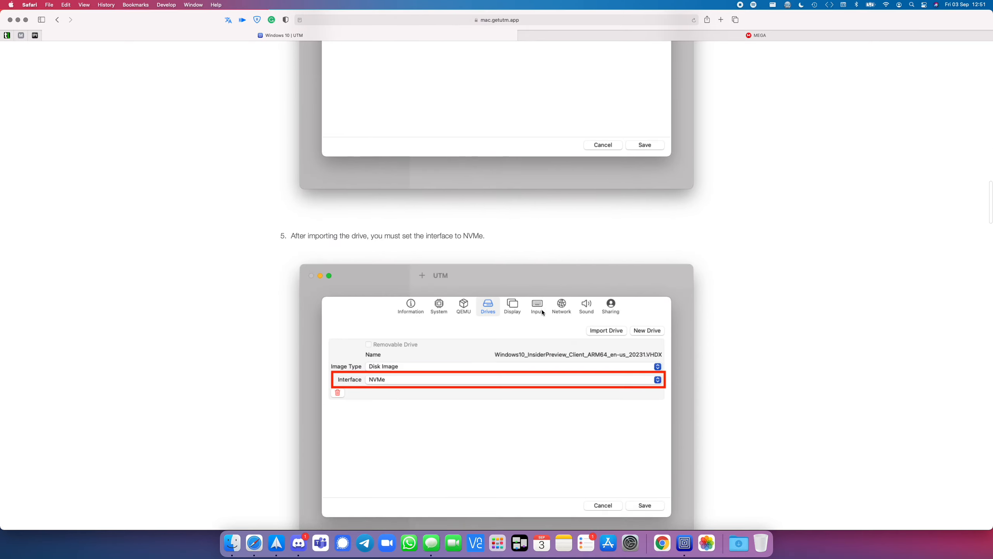
pyautogui.scroll(-1, 542, 312)
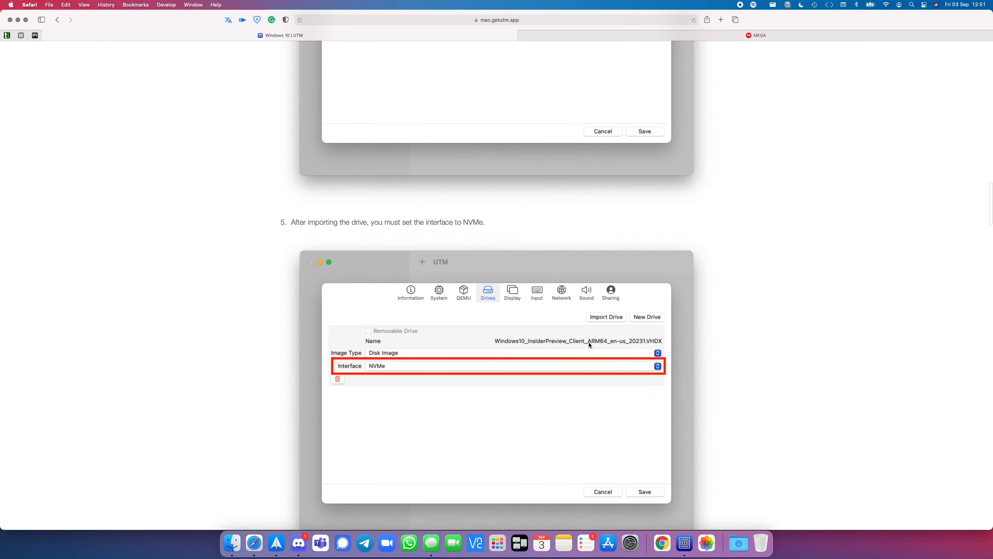
pyautogui.moveTo(588, 341); pyautogui.dragTo(644, 352)
# Step: Return to UTM and import Win11_setup.qcow2 from the ARM - UTM folder as a drive
pyautogui.click(683, 546)
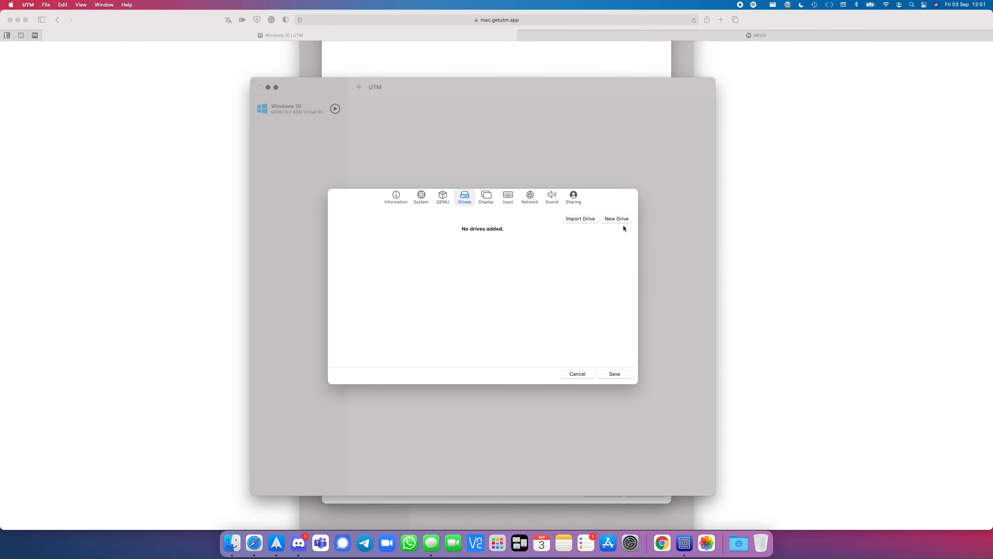
pyautogui.click(581, 219)
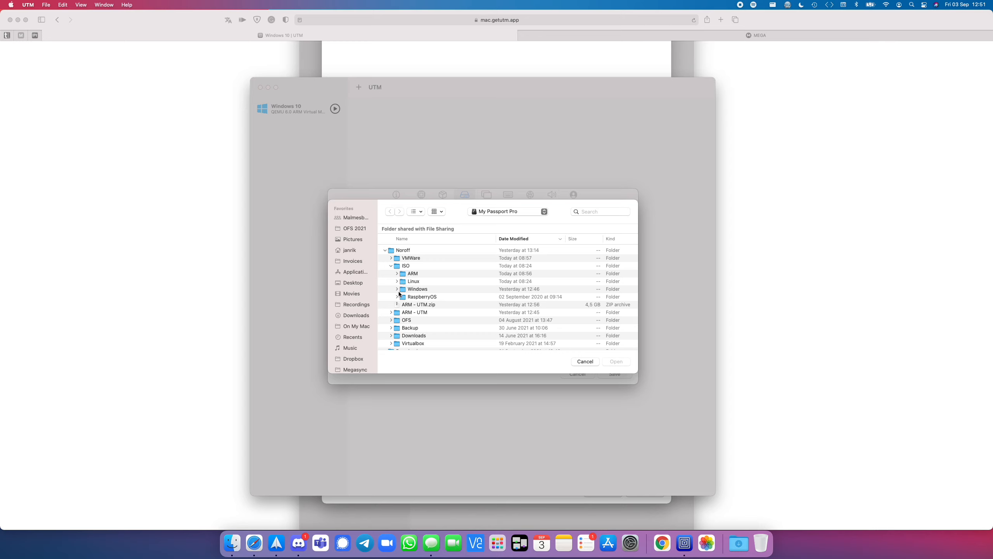
pyautogui.click(391, 313)
pyautogui.click(454, 324)
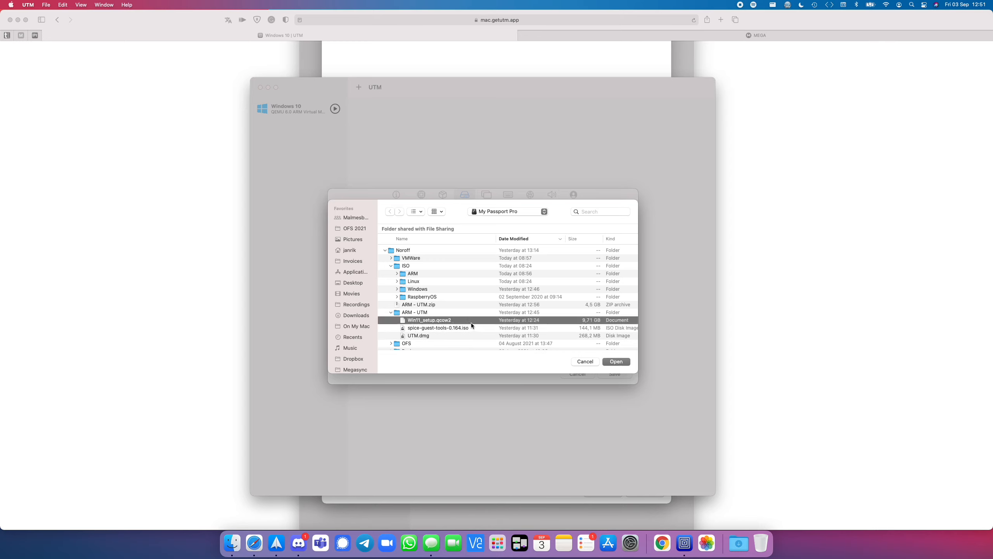
pyautogui.scroll(-1, 469, 320)
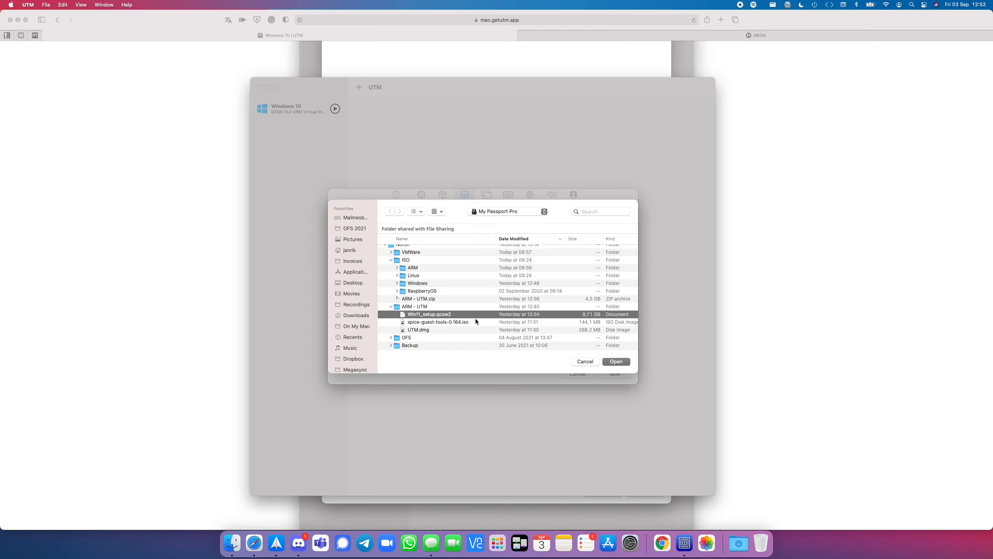
pyautogui.click(622, 363)
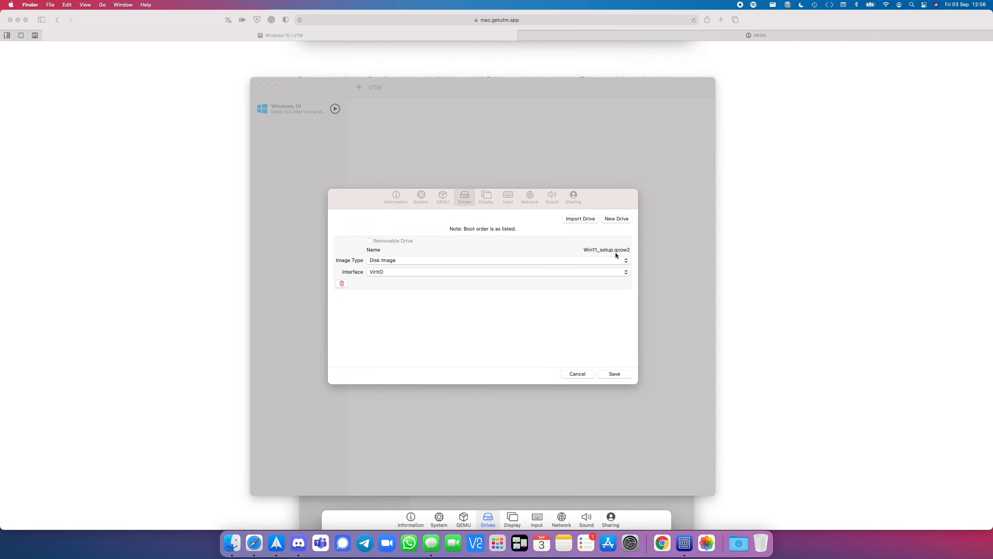
# Step: Check the imported drive's image type options and reread the guide's drive import and interface instructions in Safari
pyautogui.click(579, 260)
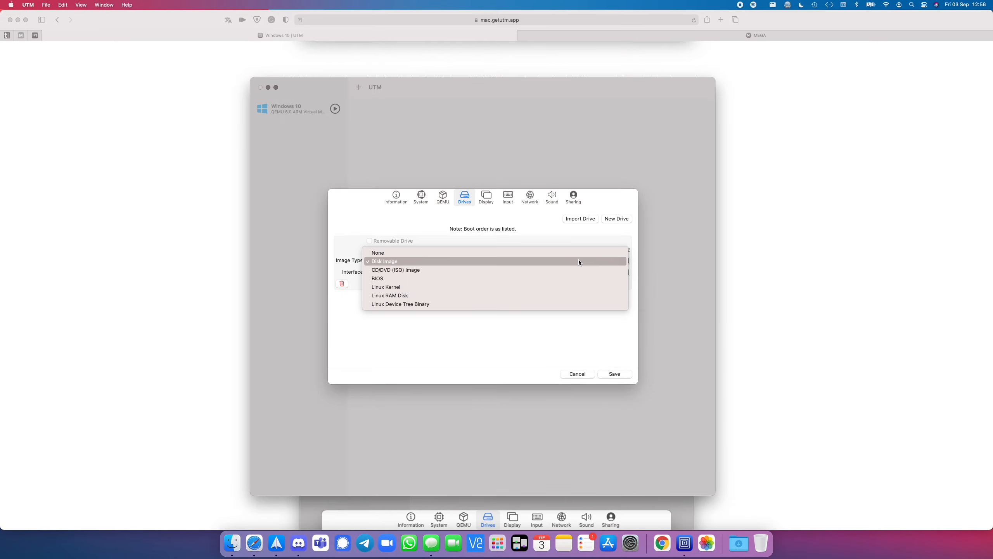
pyautogui.click(542, 227)
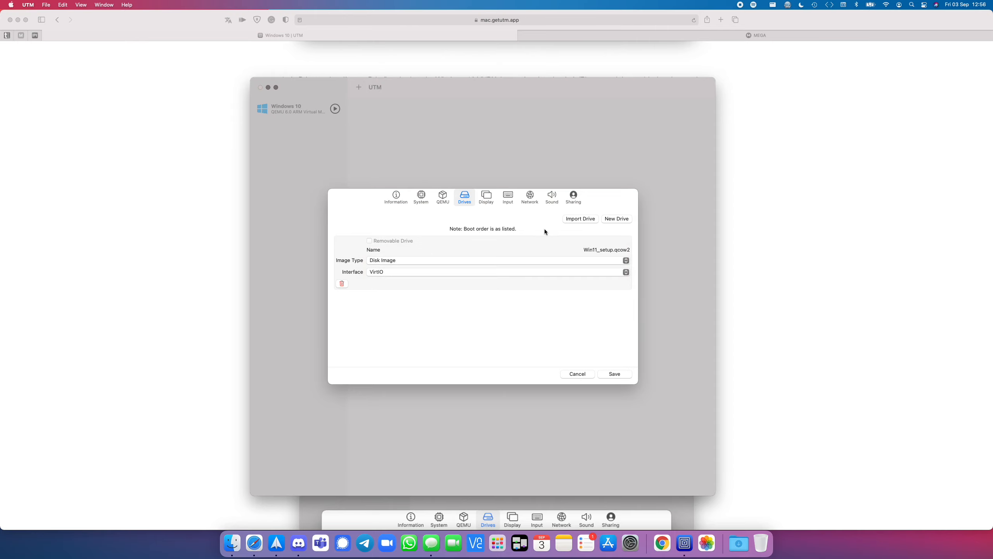
pyautogui.click(774, 155)
pyautogui.scroll(10, 588, 241)
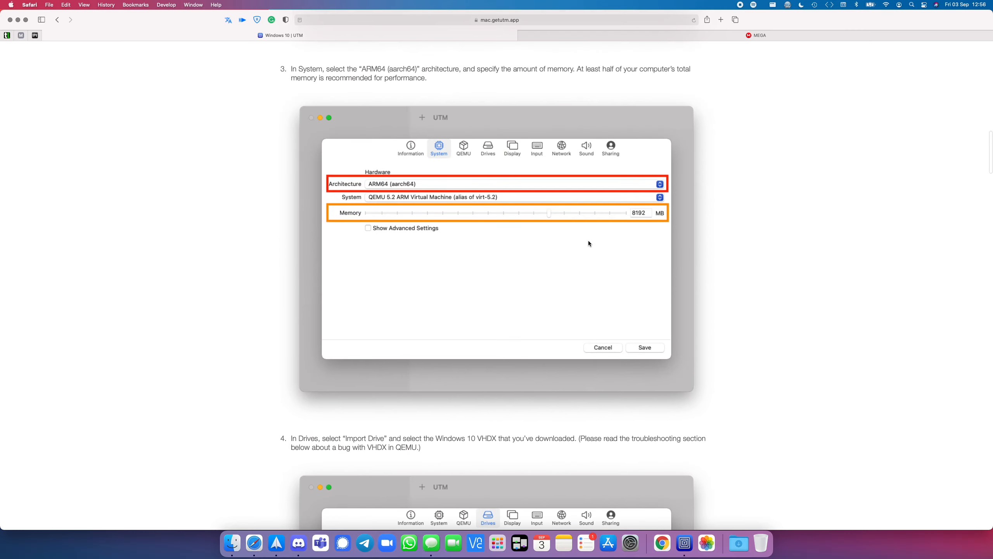
pyautogui.scroll(-10, 588, 241)
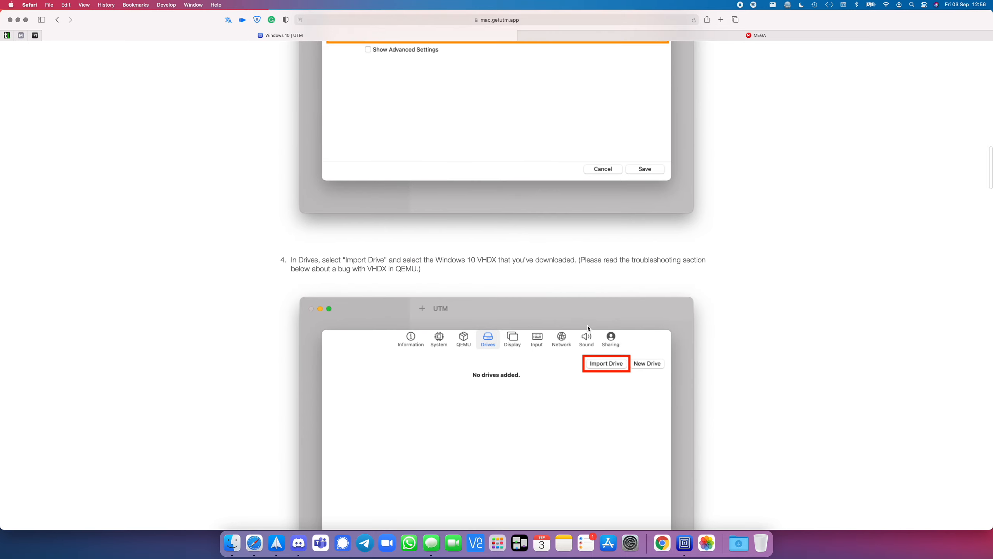
pyautogui.scroll(-3, 588, 328)
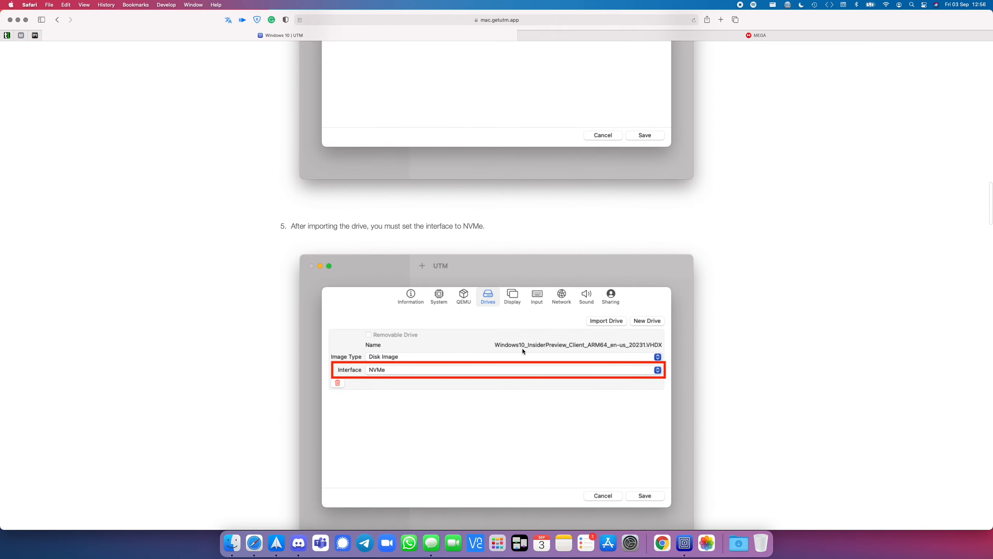
# Step: Switch back to UTM, set the imported drive's interface to NVMe and save the virtual machine
pyautogui.click(687, 540)
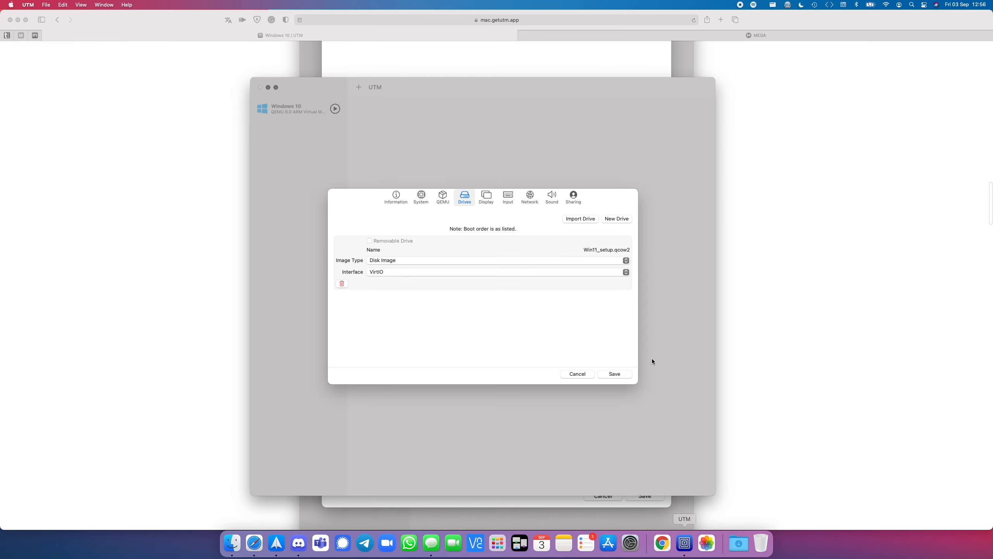
pyautogui.click(496, 272)
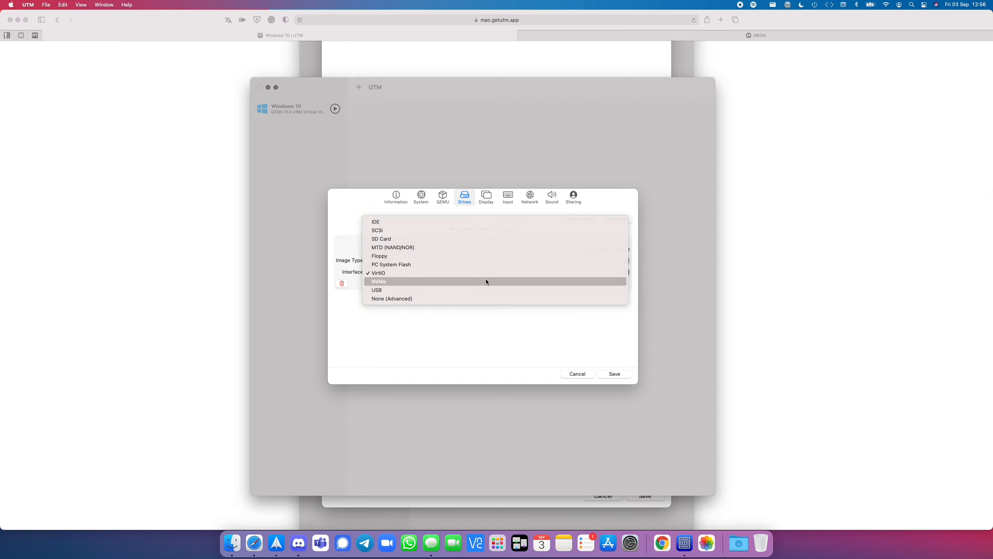
pyautogui.click(486, 281)
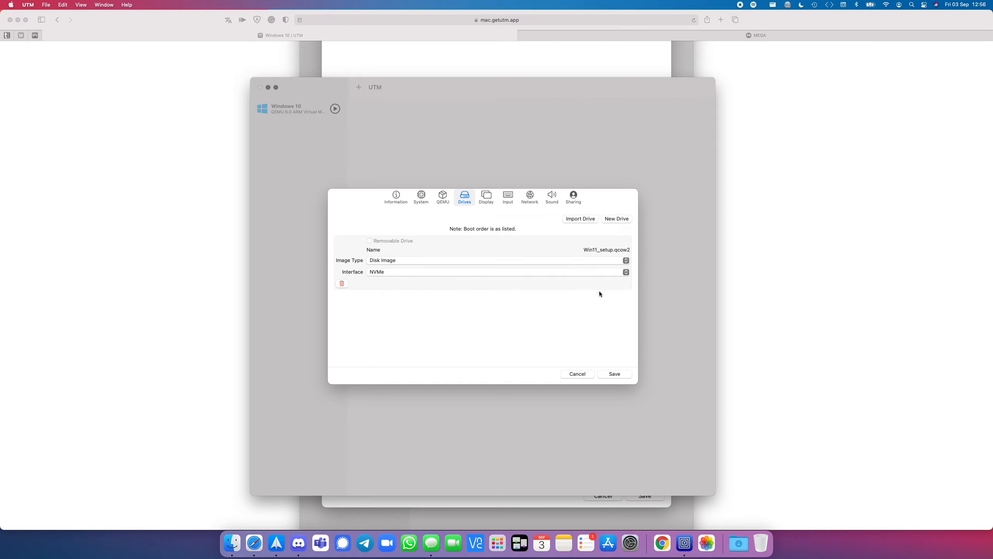
pyautogui.click(615, 374)
pyautogui.click(503, 315)
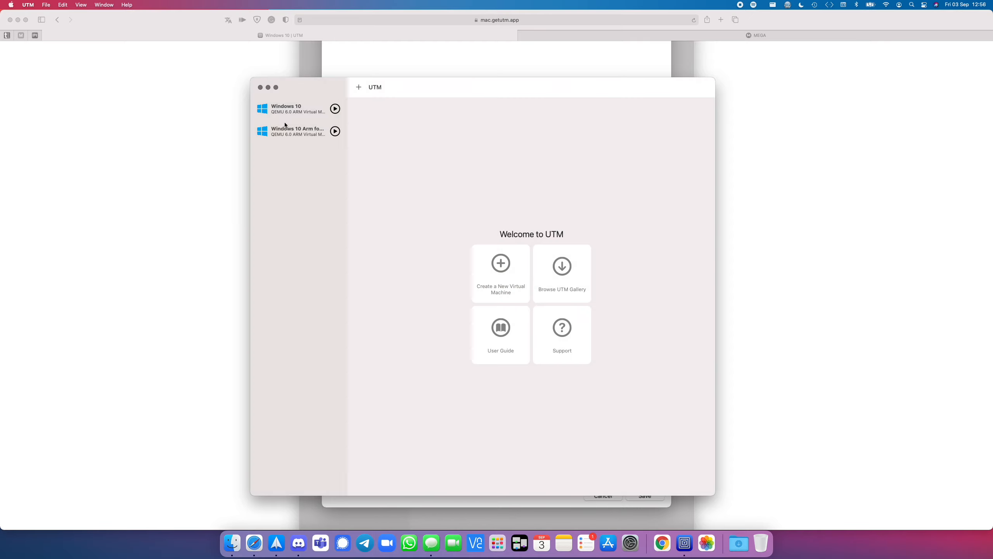
# Step: Compare the details of the Windows 10 and Windows 10 Arm for OFS virtual machines
pyautogui.click(292, 113)
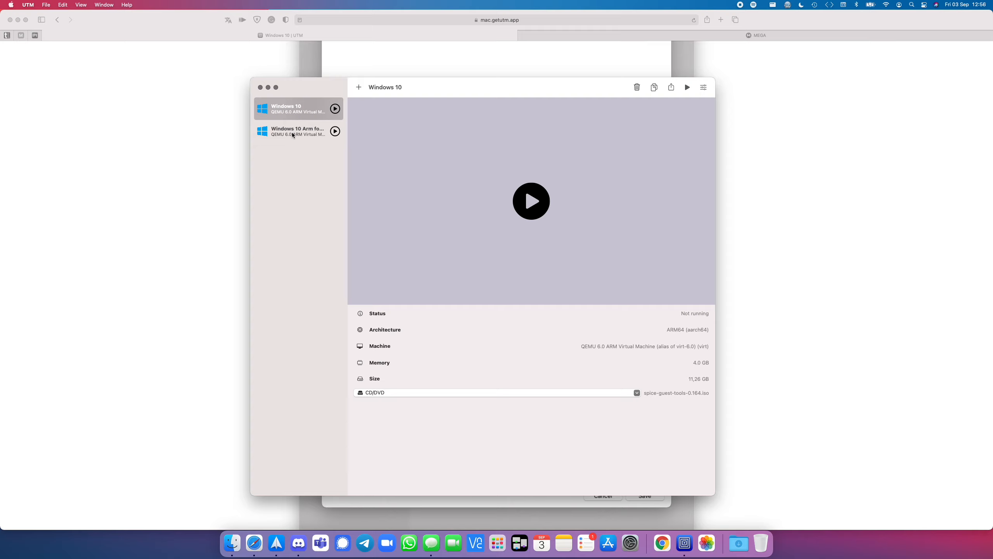
pyautogui.click(292, 134)
pyautogui.click(290, 108)
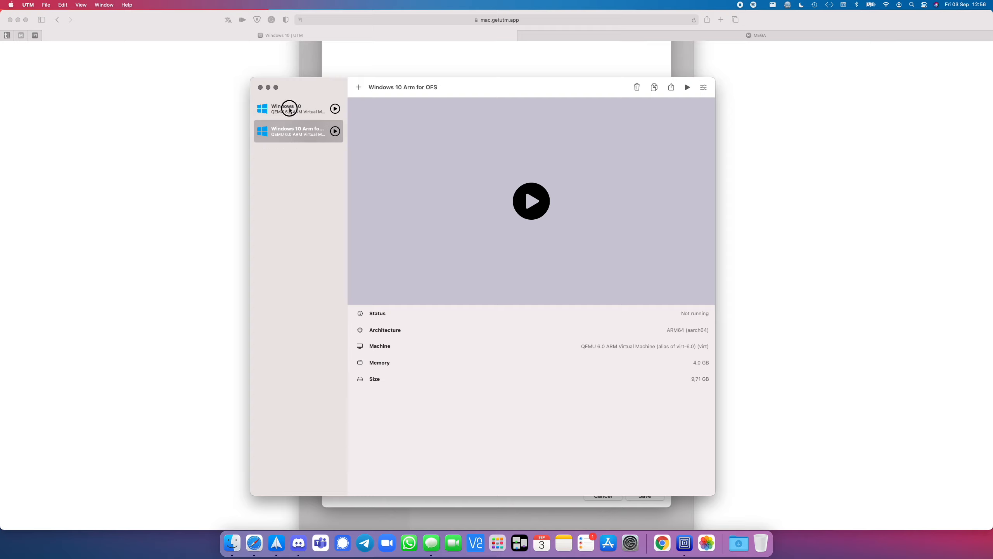
# Step: Add a new removable drive with the USB interface to the Windows 10 Arm for OFS virtual machine
pyautogui.click(294, 131)
pyautogui.click(703, 88)
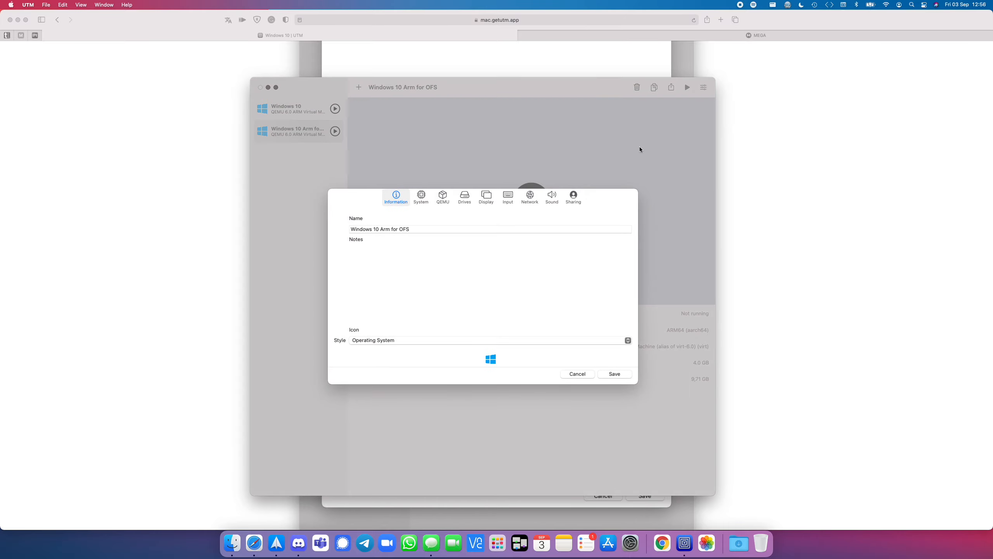
pyautogui.click(466, 198)
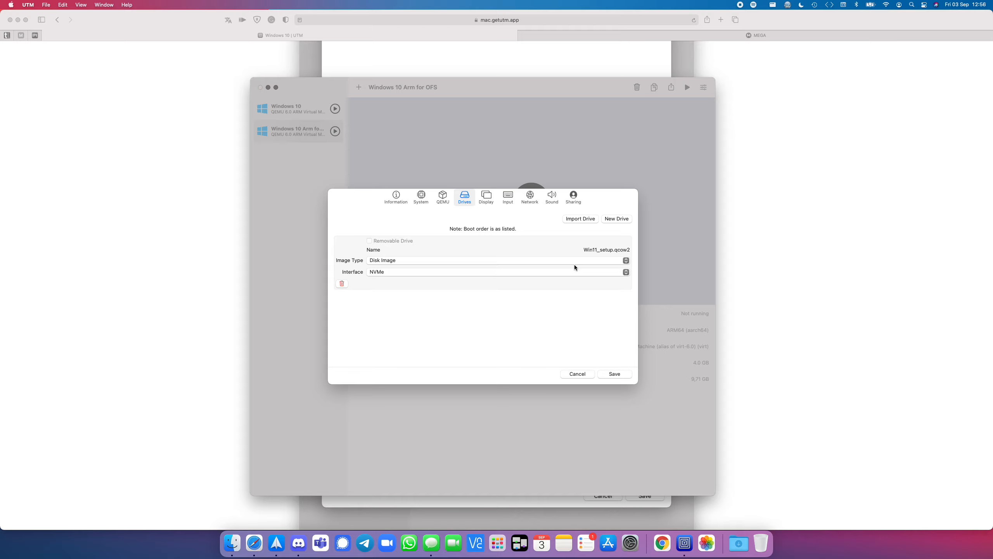
pyautogui.click(618, 219)
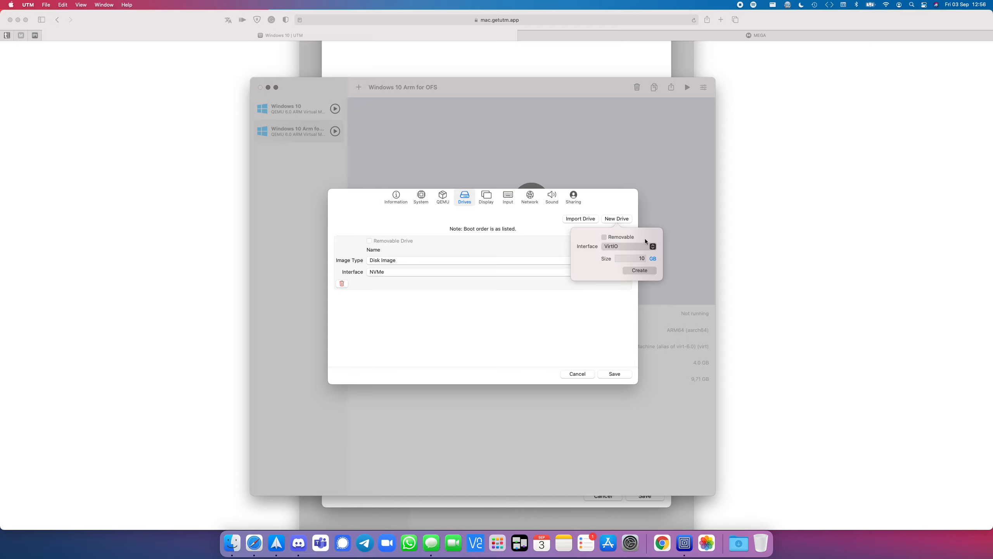
pyautogui.click(656, 247)
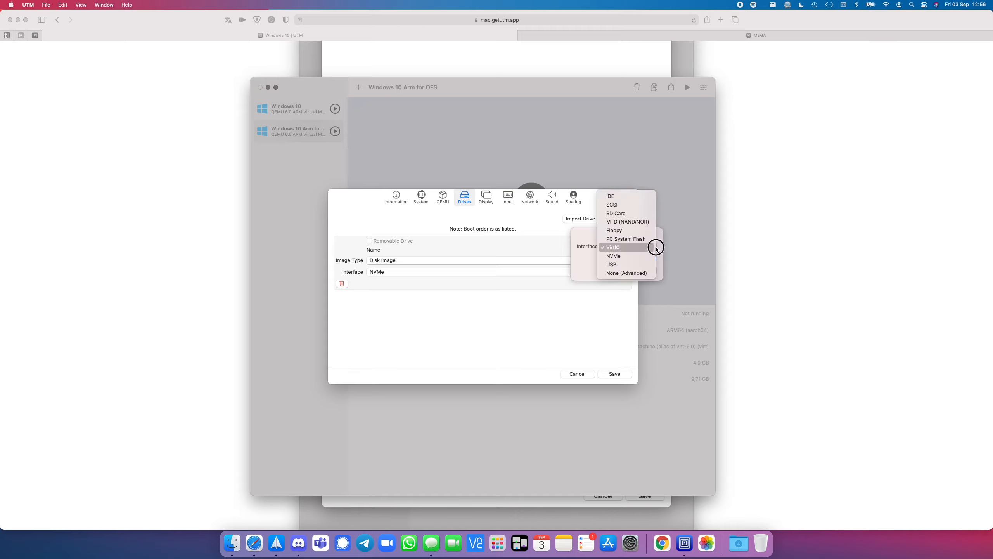
pyautogui.click(622, 265)
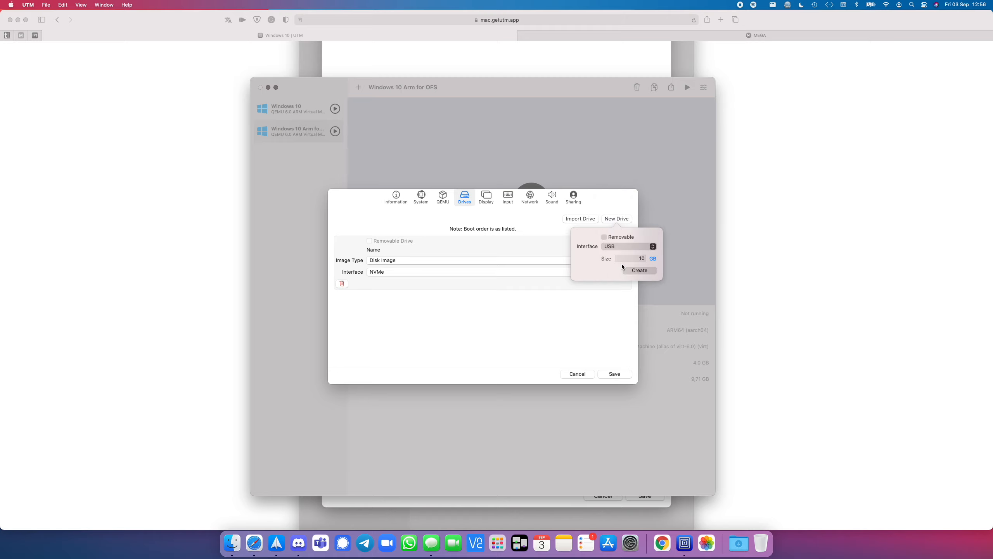
pyautogui.click(604, 237)
pyautogui.click(641, 258)
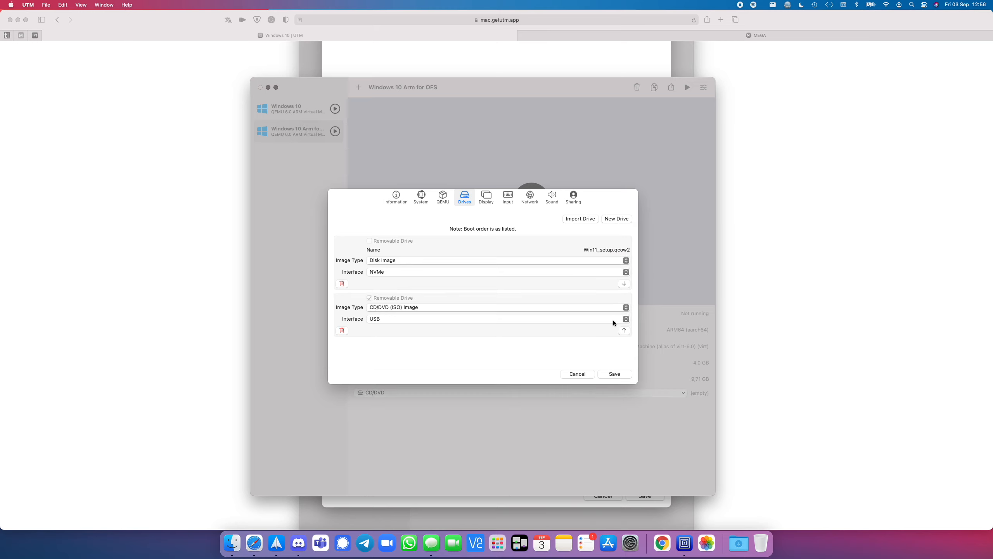
# Step: Check the removable drive's image type options, keep CD/DVD (ISO) Image and save the virtual machine settings
pyautogui.click(627, 308)
pyautogui.click(627, 309)
pyautogui.click(613, 374)
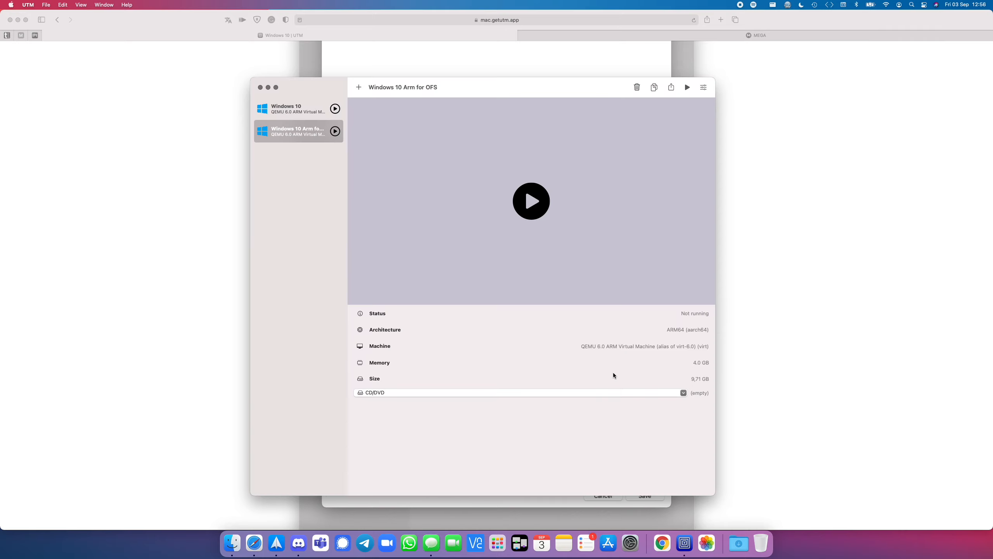
# Step: Load spice-guest-tools-0.164.iso from the ARM - UTM folder into the CD/DVD drive and start the virtual machine
pyautogui.click(684, 393)
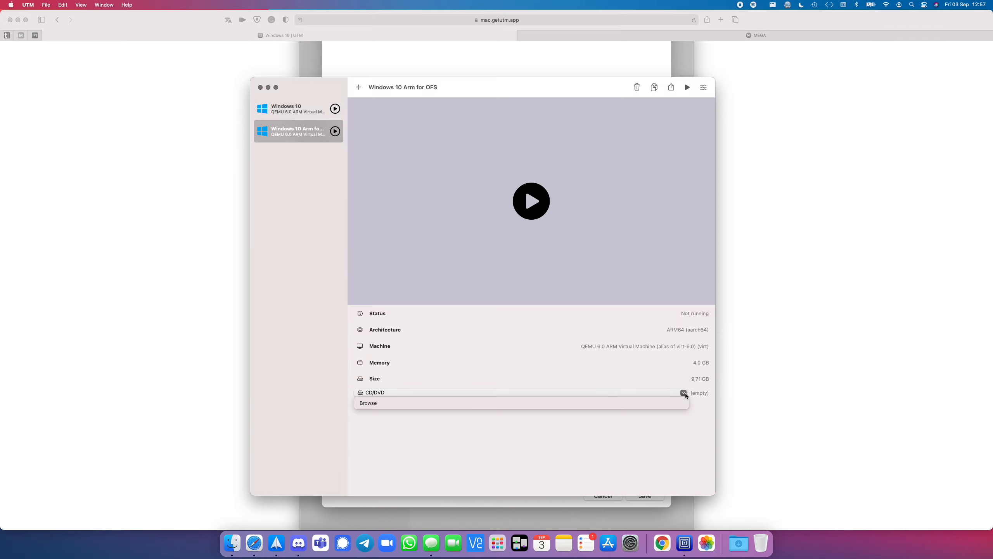
pyautogui.click(518, 403)
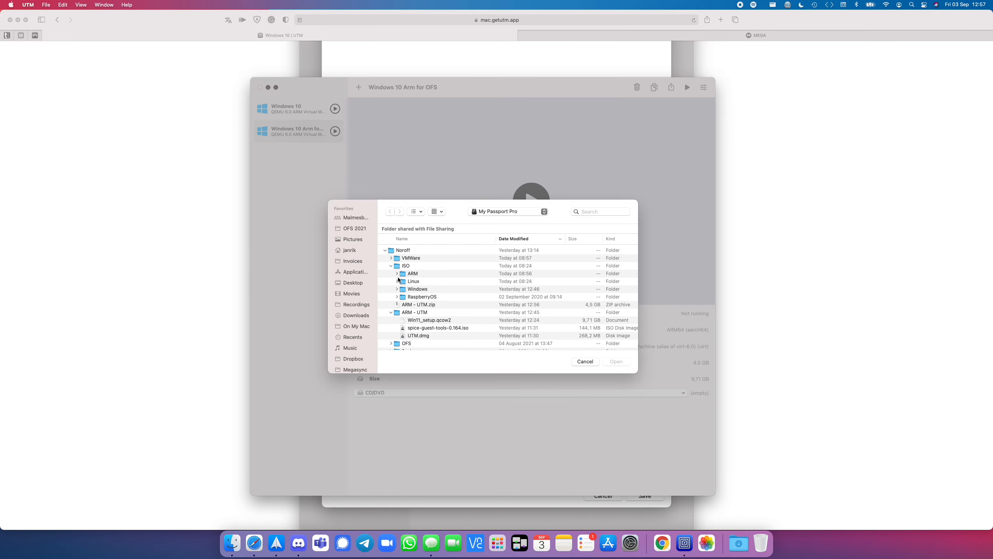
pyautogui.click(431, 329)
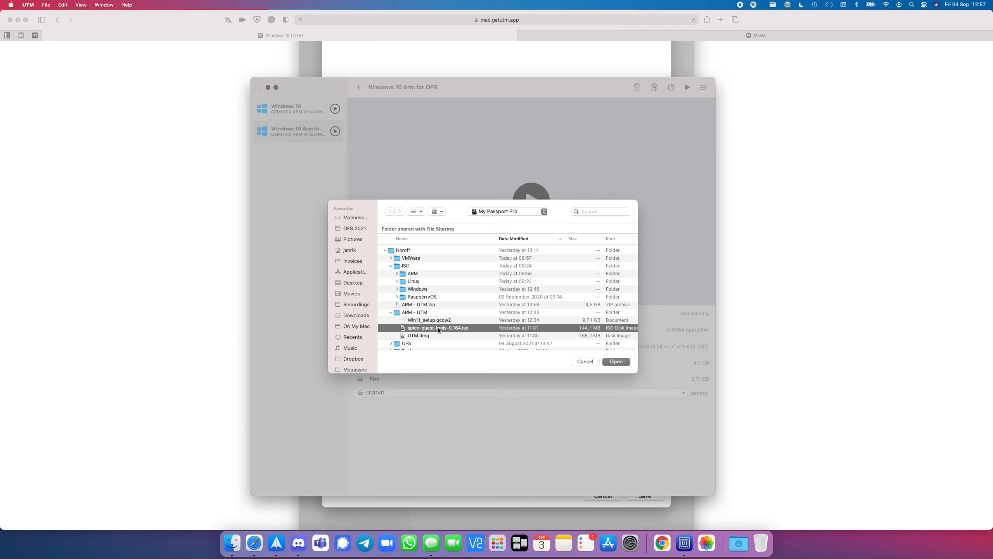
pyautogui.click(613, 362)
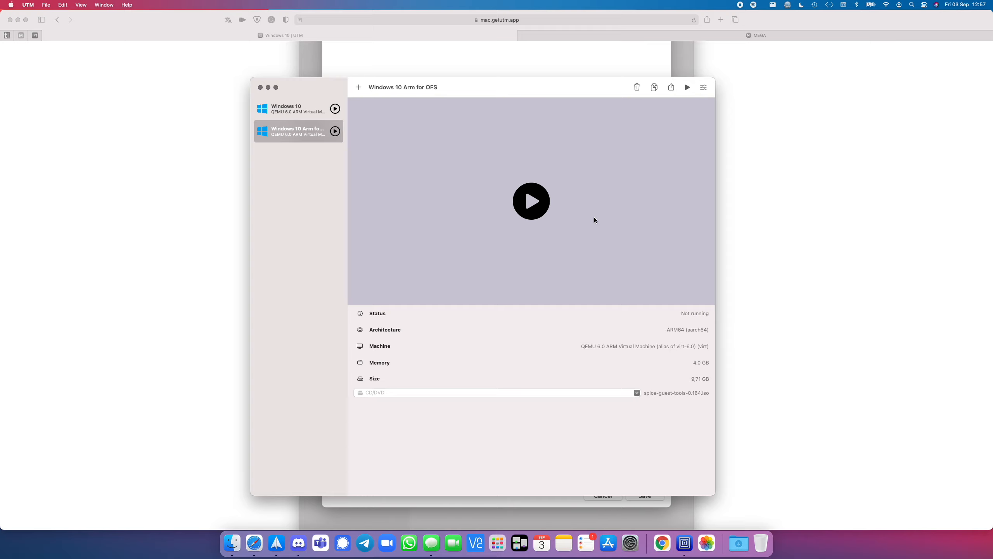
pyautogui.click(556, 232)
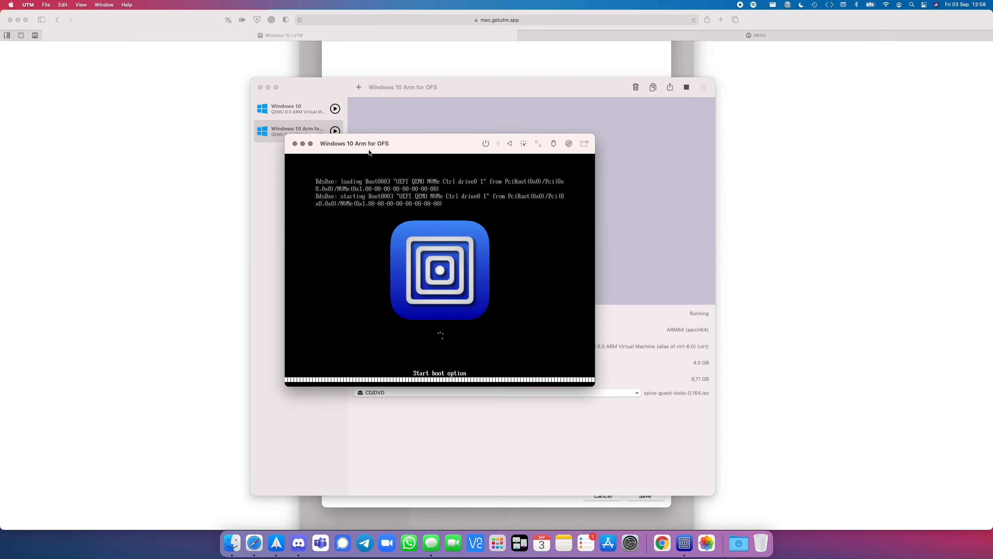